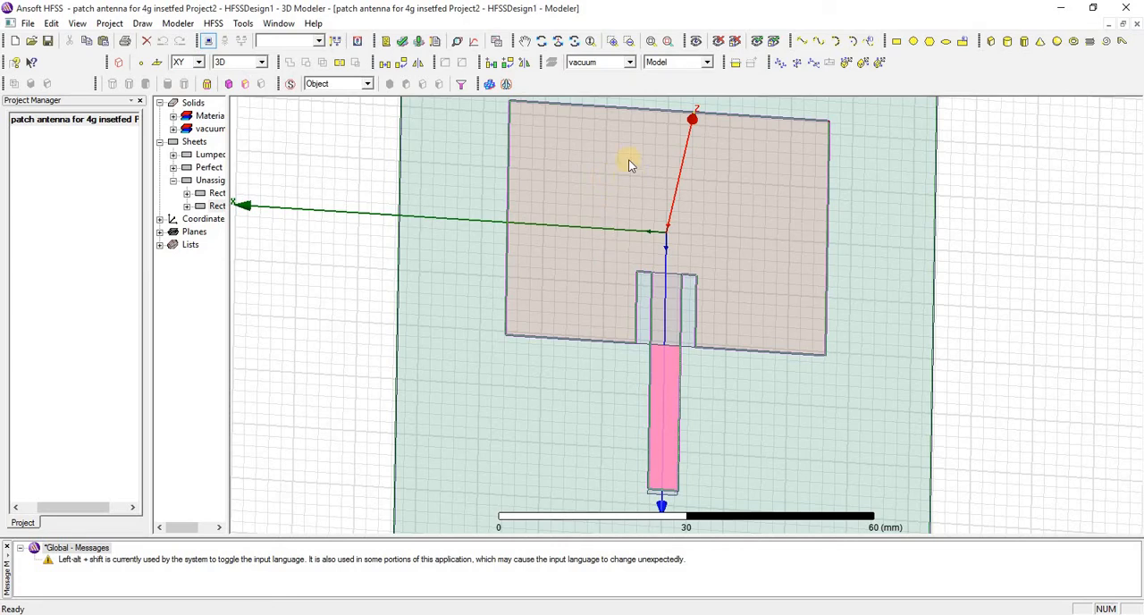
# Draw the H slot's first arm as a 4 by 20 mm rectangle from (-20, 10, 1.6) towards negative Y
pyautogui.scroll(-2, 629, 164)
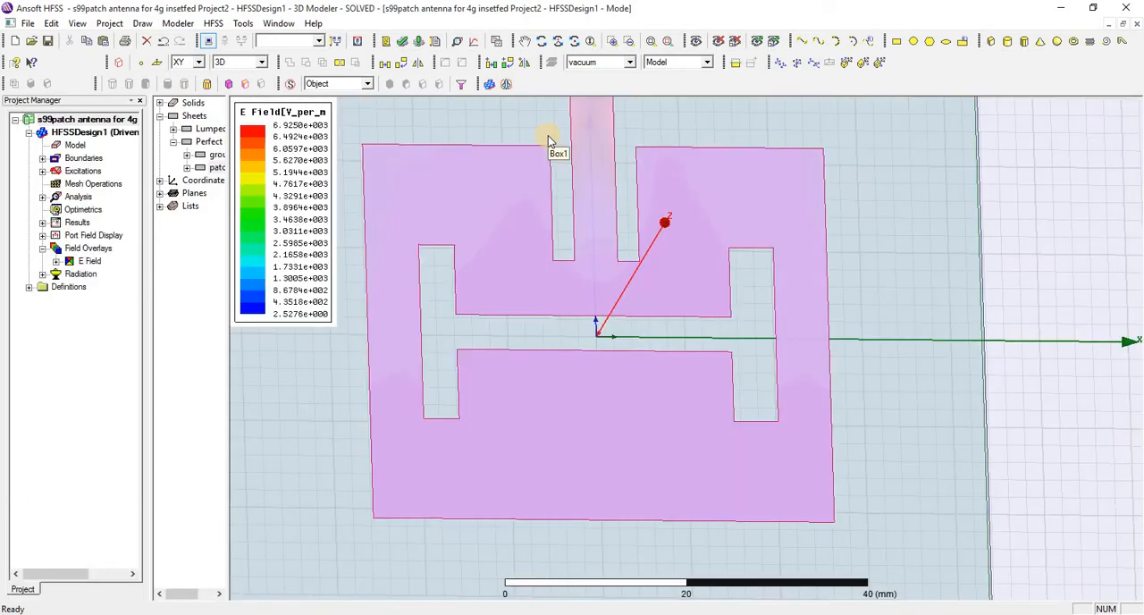
pyautogui.click(894, 41)
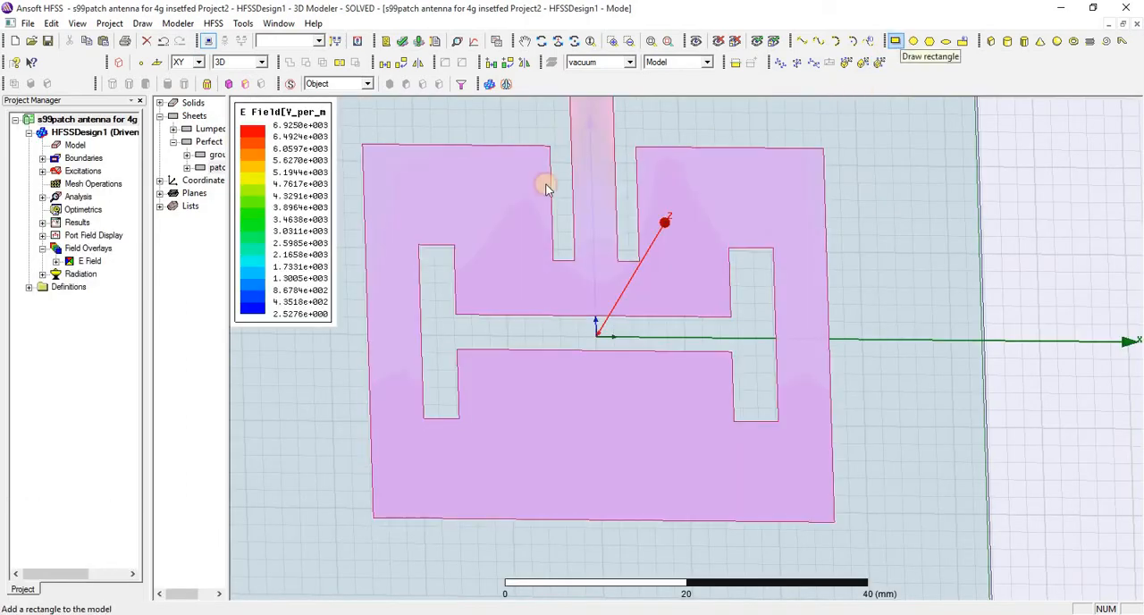
pyautogui.click(543, 185)
pyautogui.click(596, 345)
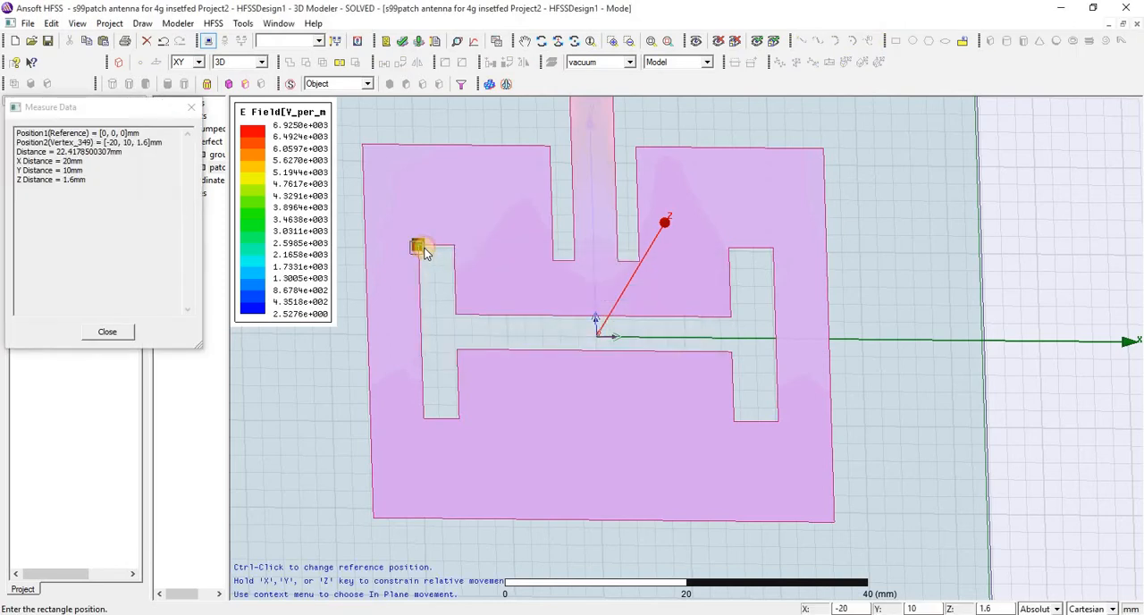
pyautogui.click(420, 246)
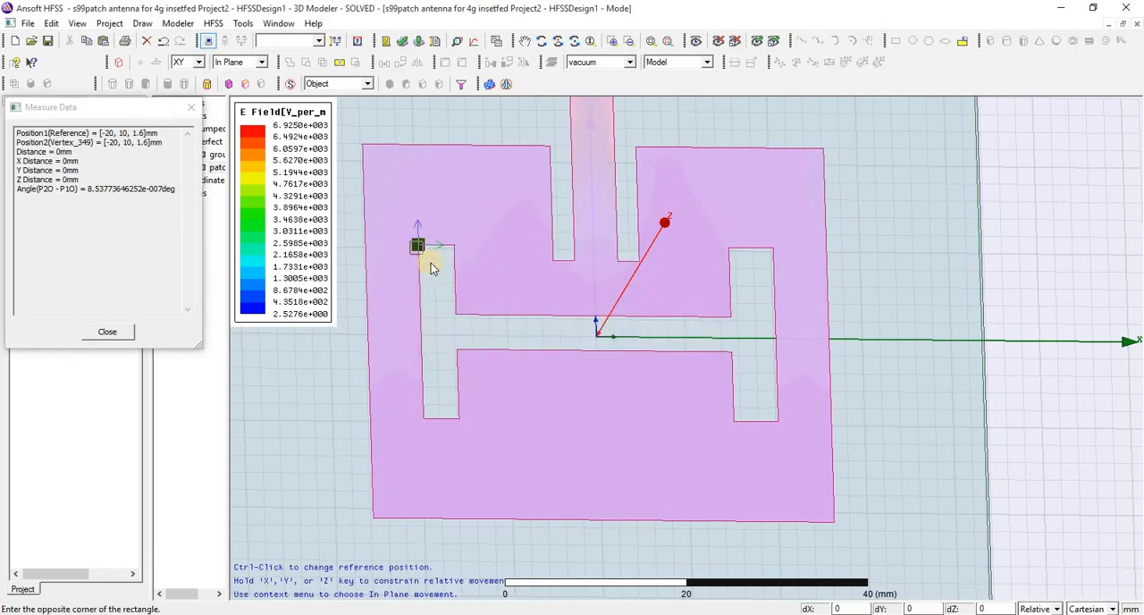
pyautogui.click(460, 417)
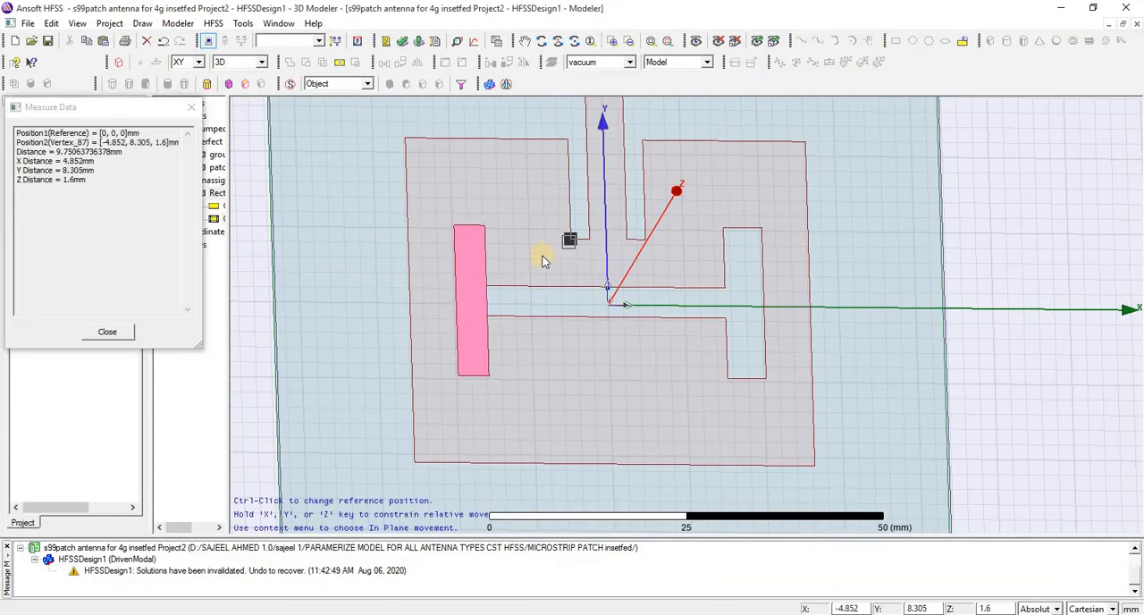
# Draw the H slot's 31 by 4 mm crossbar from (-16, 2, 1.6) and its 5 by 20 mm second arm from (15, 10, 1.6)
pyautogui.click(484, 288)
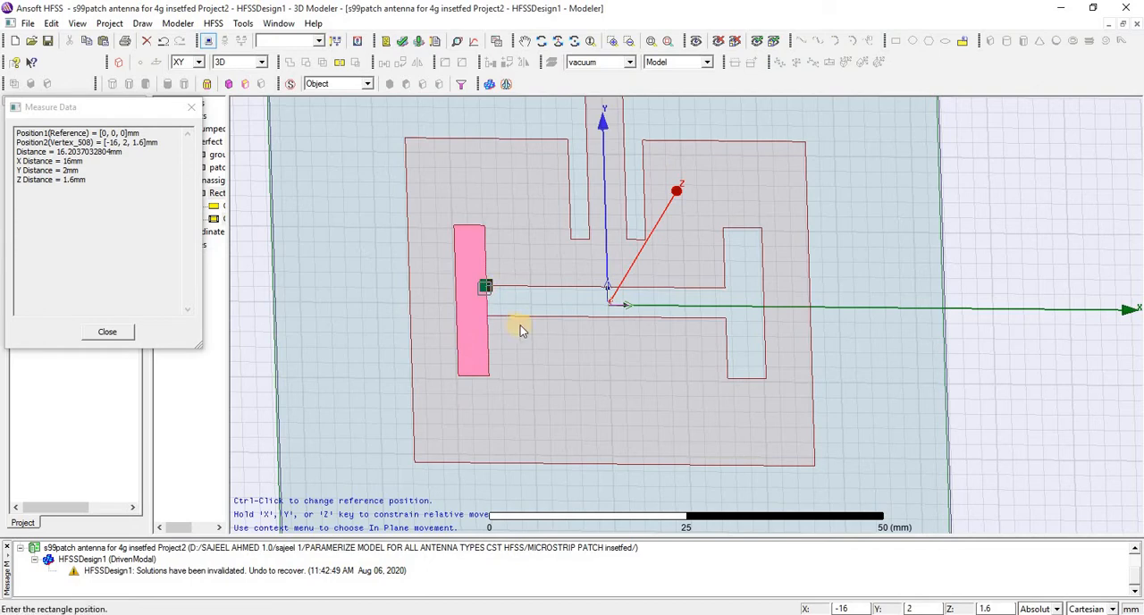
pyautogui.click(722, 320)
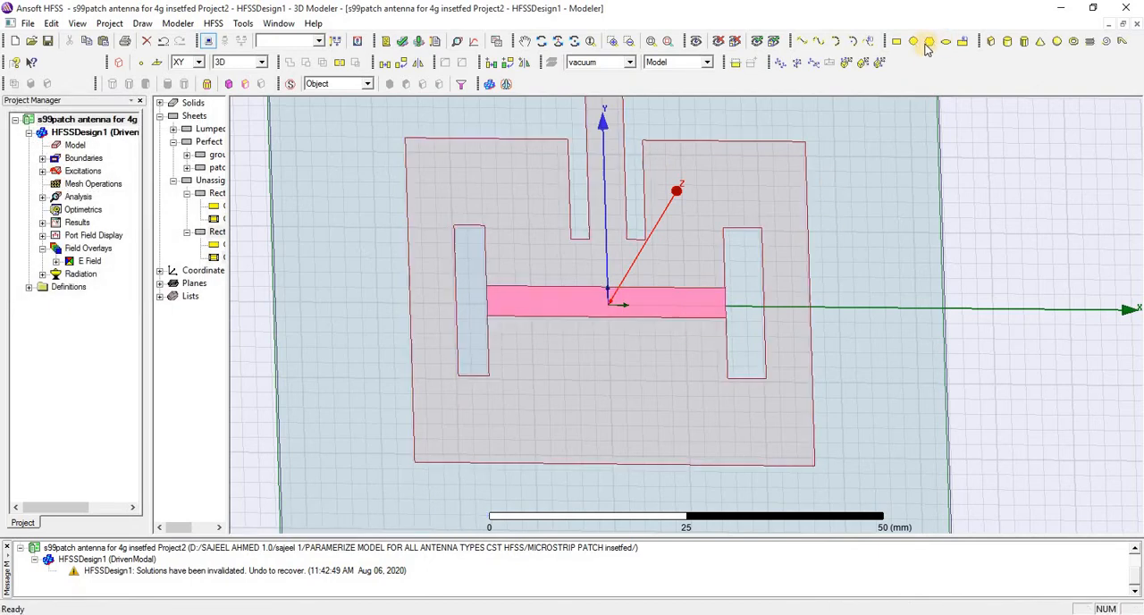
pyautogui.click(963, 42)
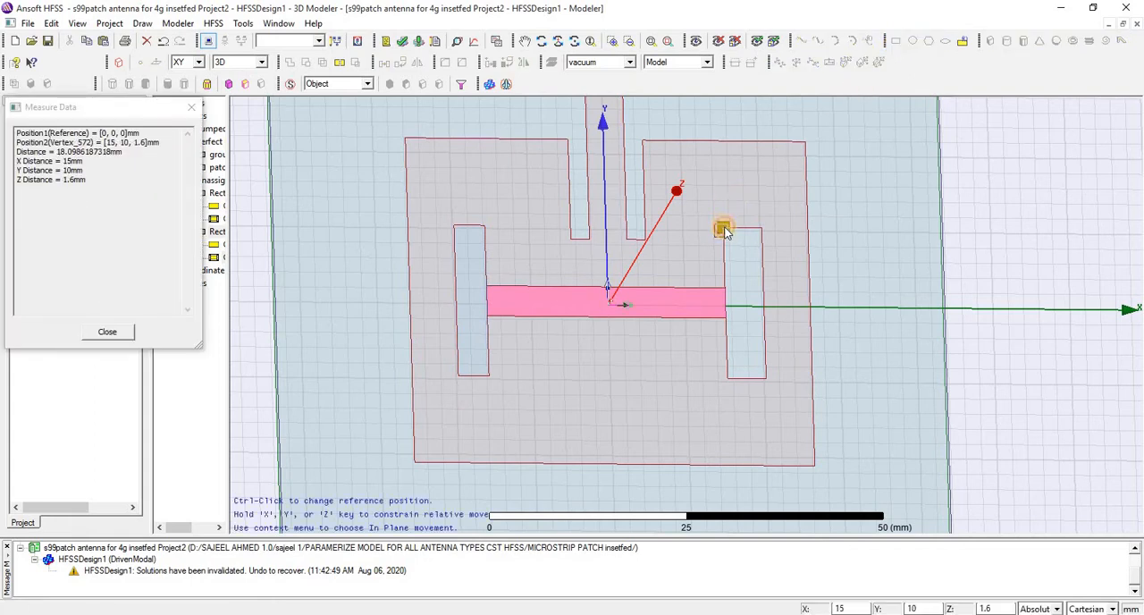
pyautogui.click(724, 230)
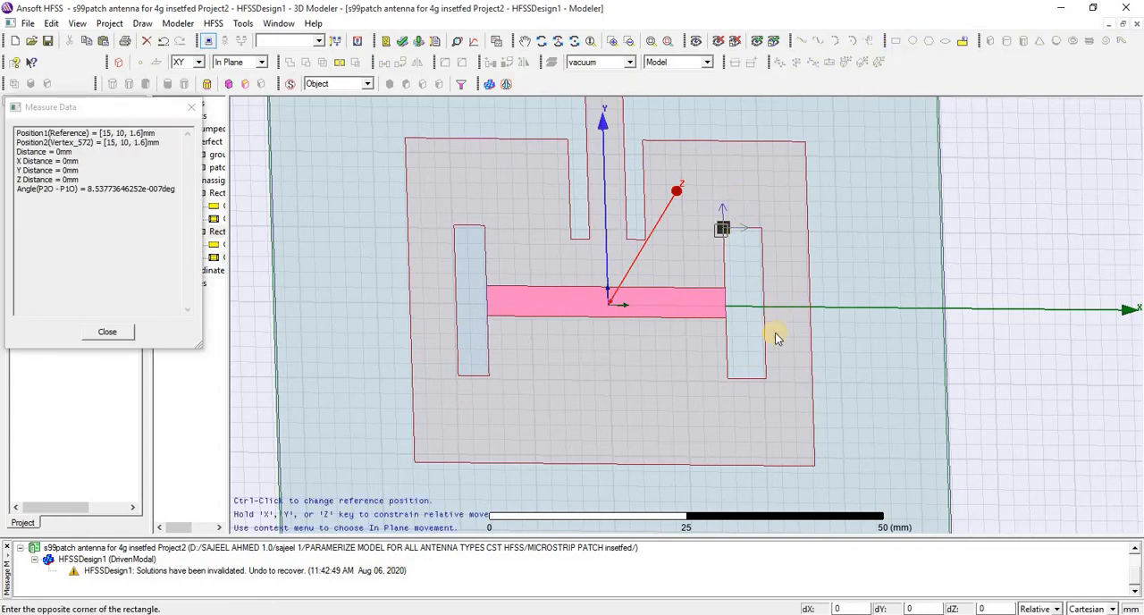
pyautogui.click(770, 379)
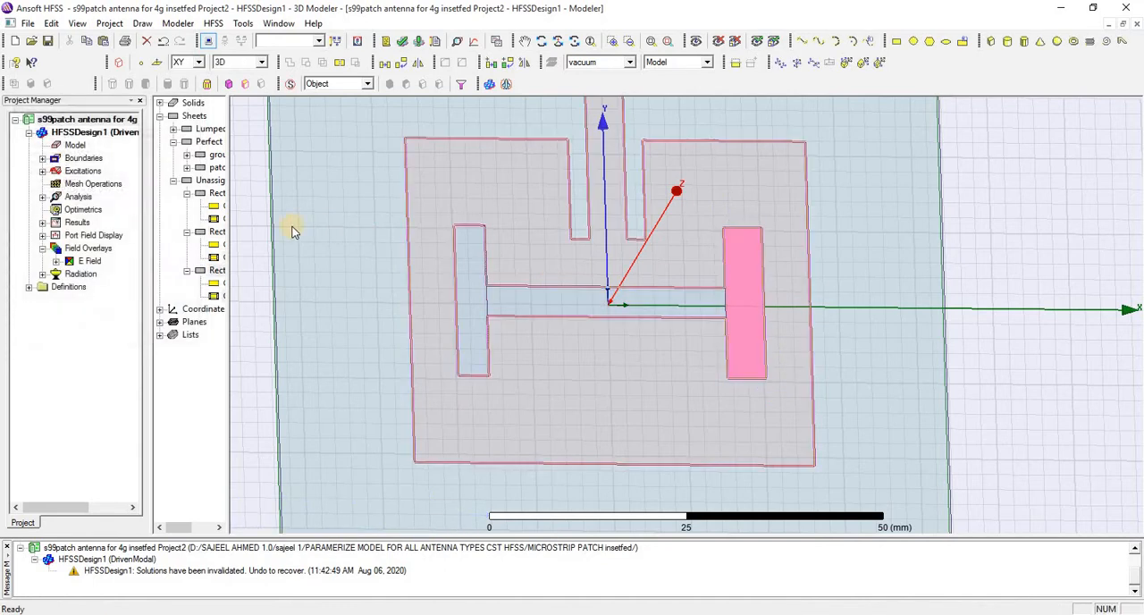
# Widen the model tree and examine the position and size of the first arm, Rectangle32
pyautogui.moveTo(226, 205); pyautogui.dragTo(310, 223)
pyautogui.click(236, 194)
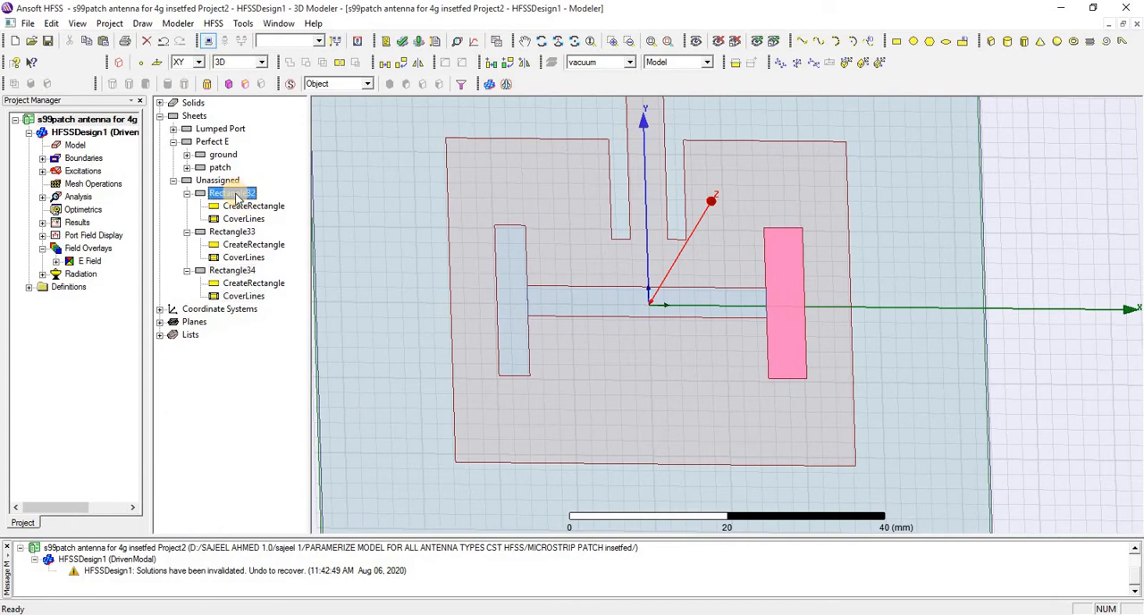
pyautogui.doubleClick(250, 206)
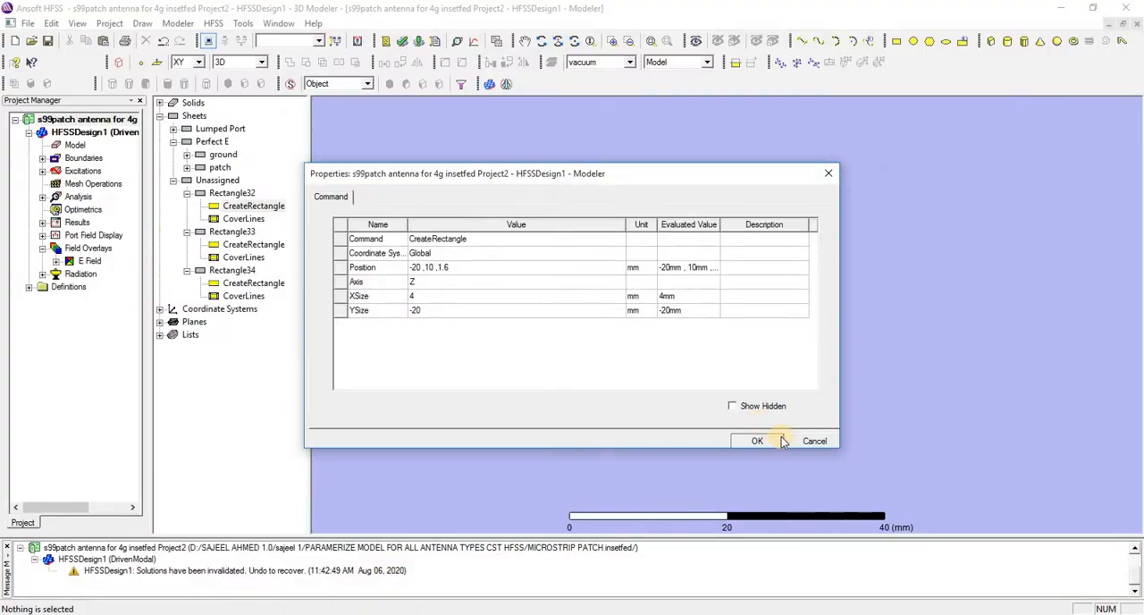
pyautogui.click(795, 442)
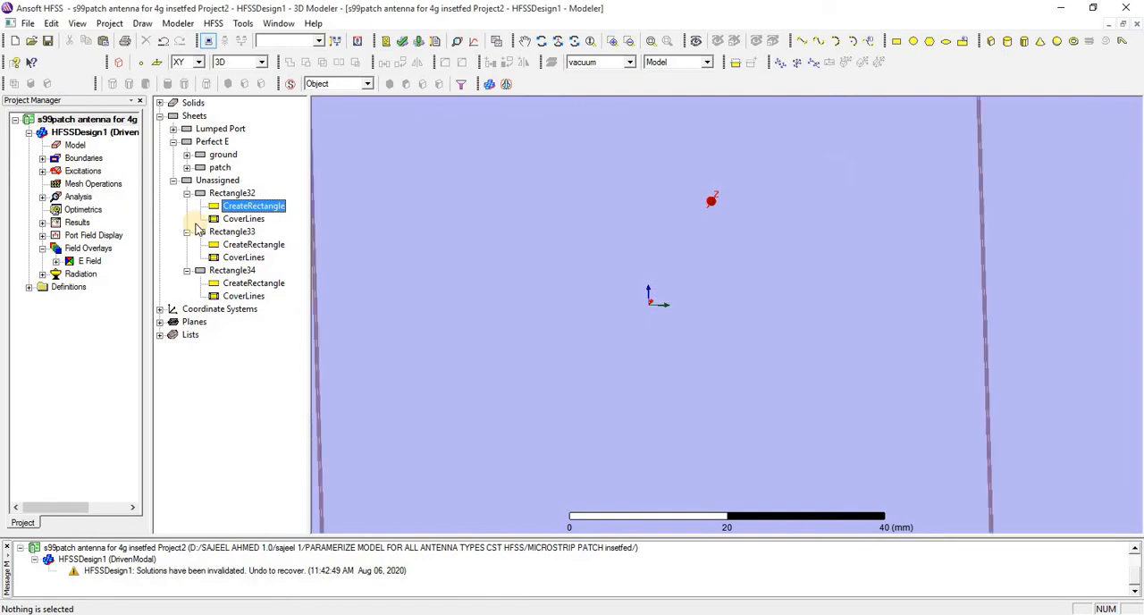
# Examine the position and X and Y sizes of the crossbar, Rectangle33
pyautogui.click(229, 231)
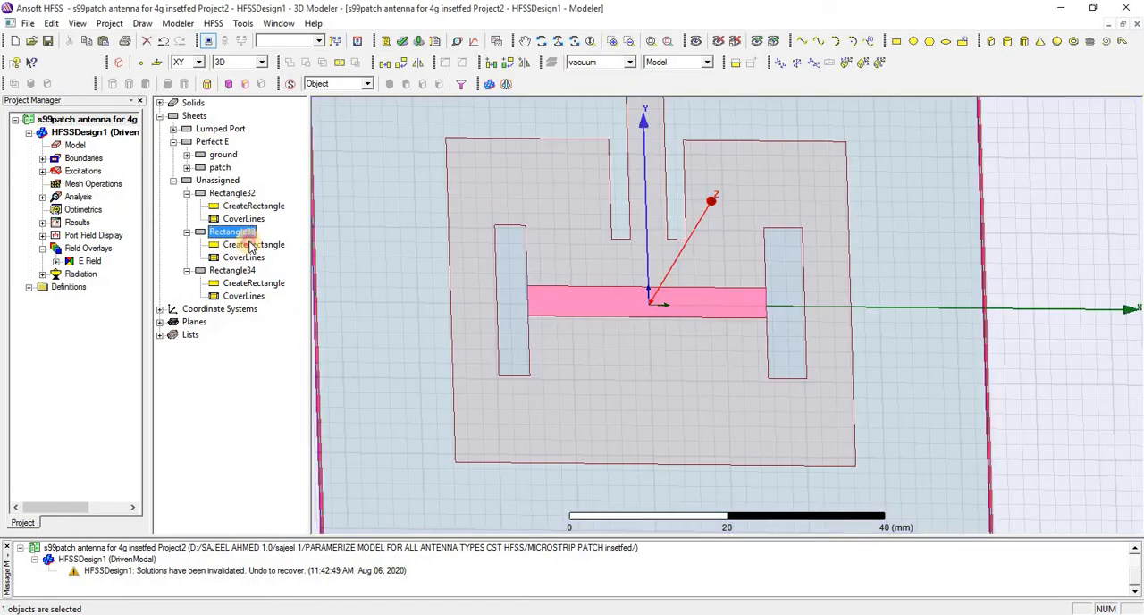
pyautogui.doubleClick(253, 244)
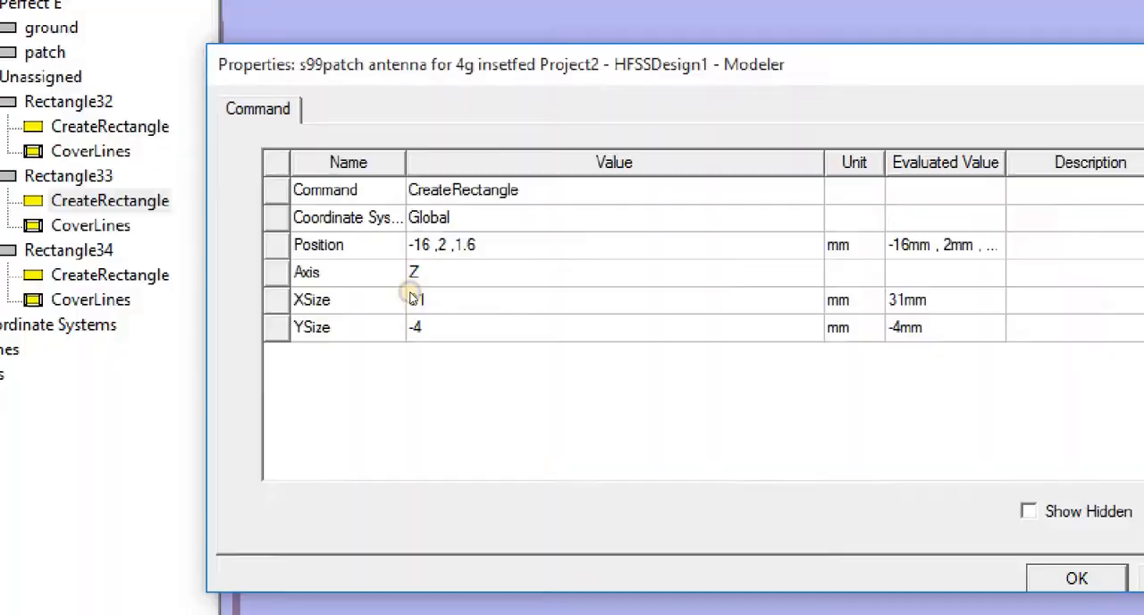
pyautogui.rightClick(411, 295)
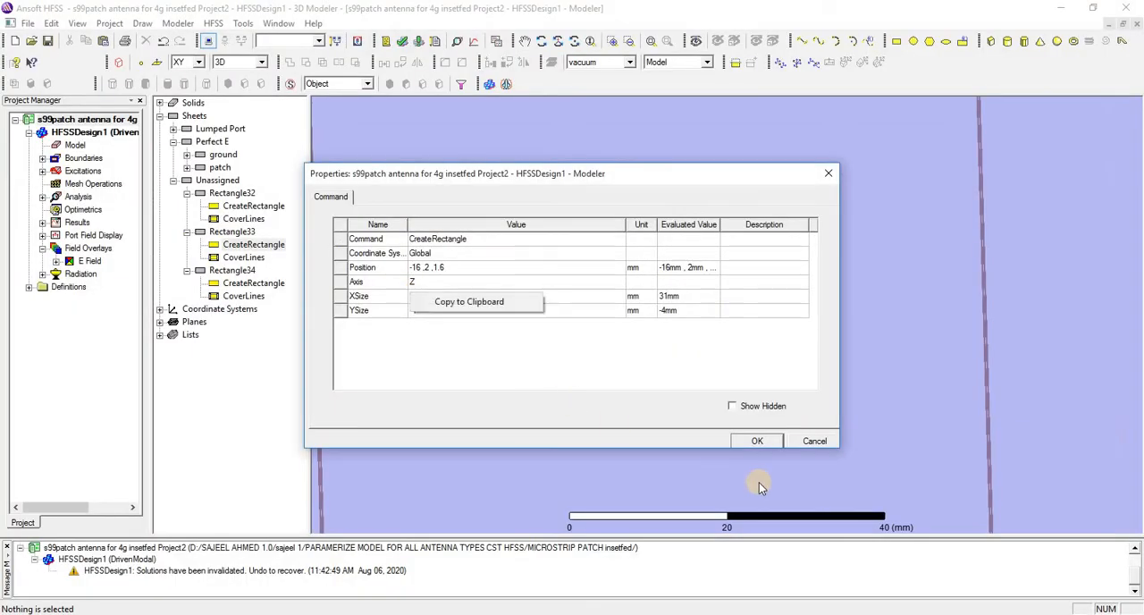
pyautogui.click(660, 400)
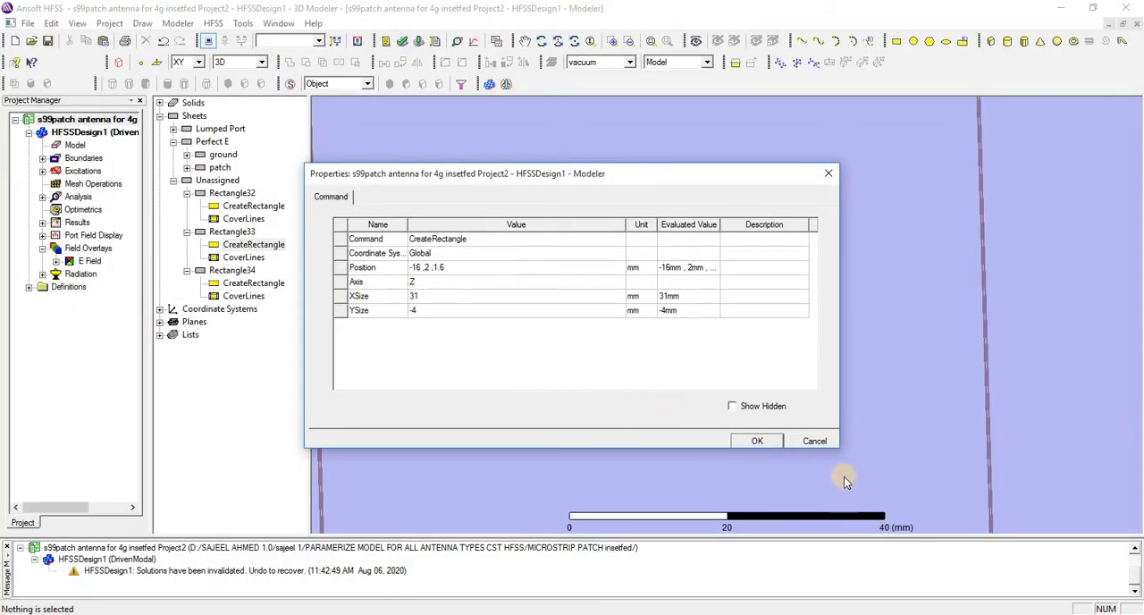
pyautogui.click(815, 441)
# Examine the position and X and Y sizes of the second arm, Rectangle34
pyautogui.click(231, 270)
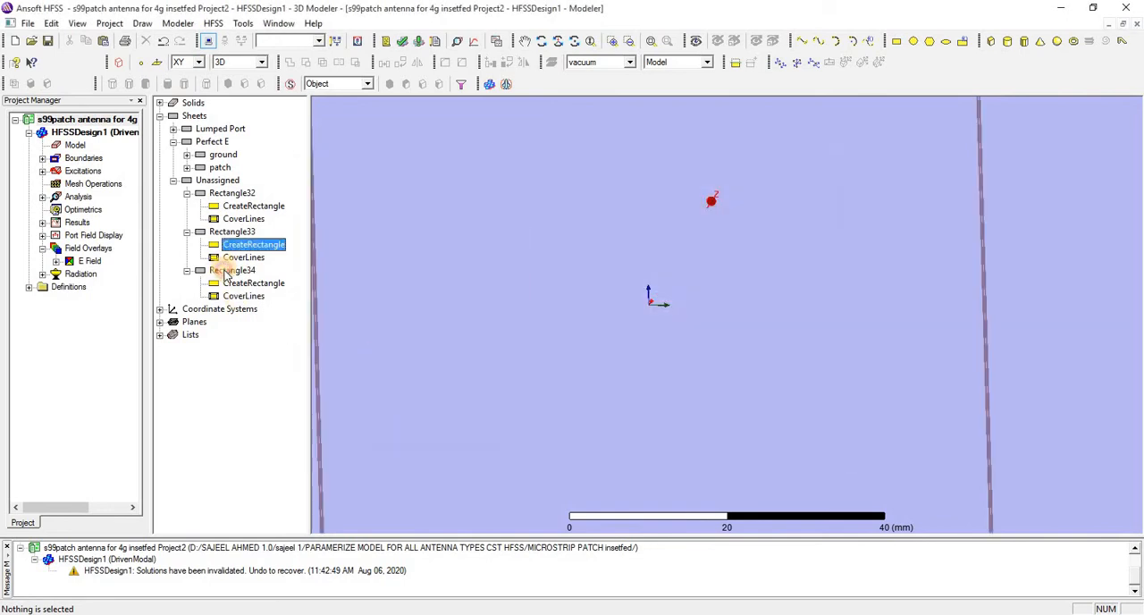
pyautogui.doubleClick(259, 284)
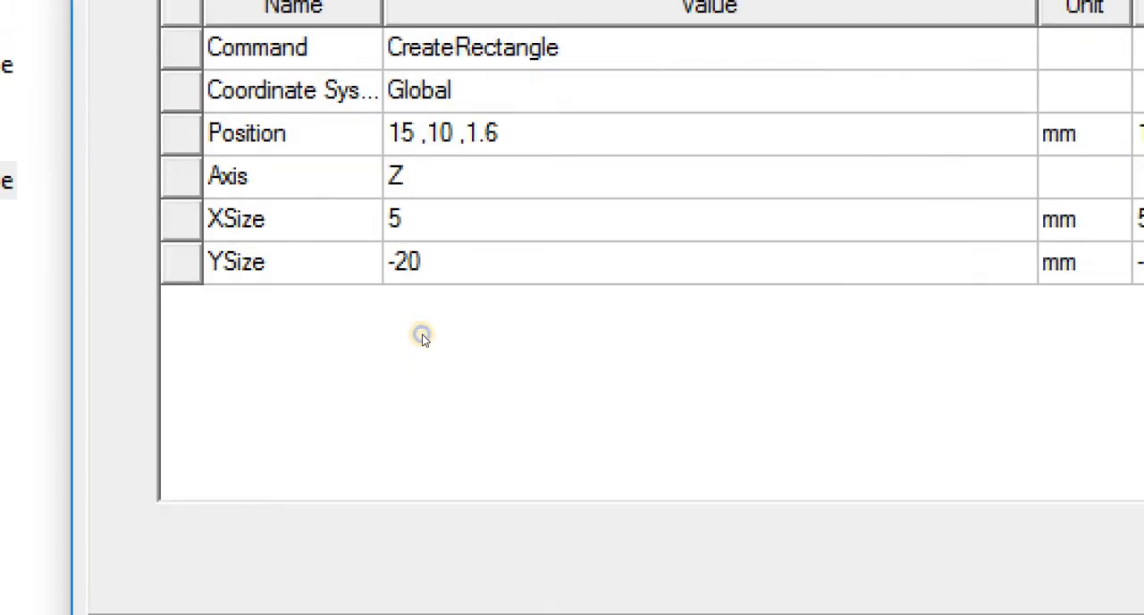
pyautogui.rightClick(423, 336)
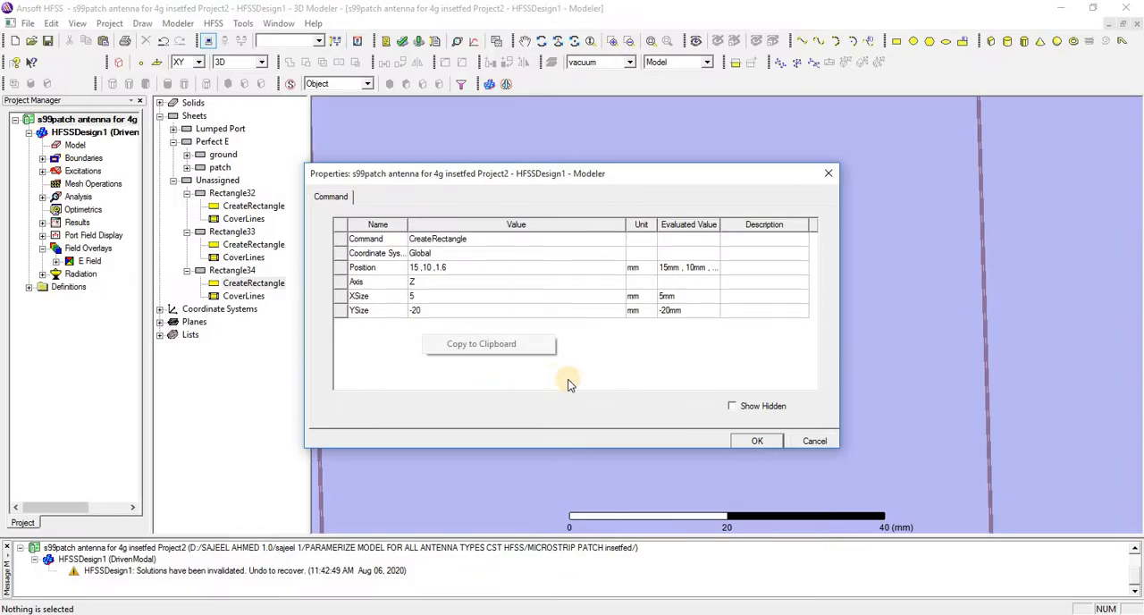
pyautogui.click(588, 382)
pyautogui.click(757, 442)
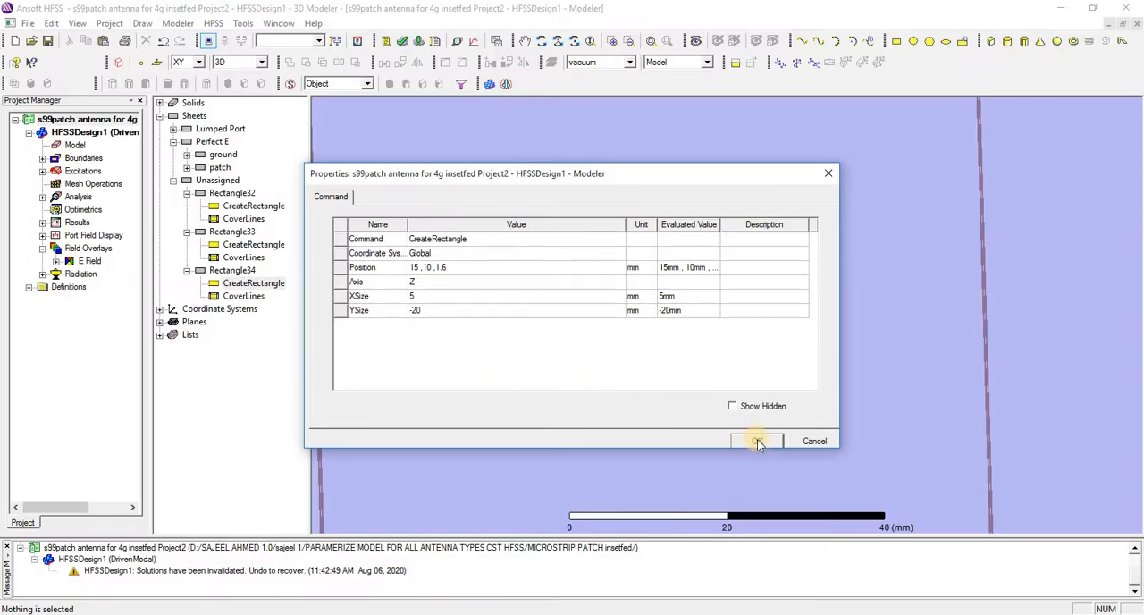
pyautogui.click(798, 442)
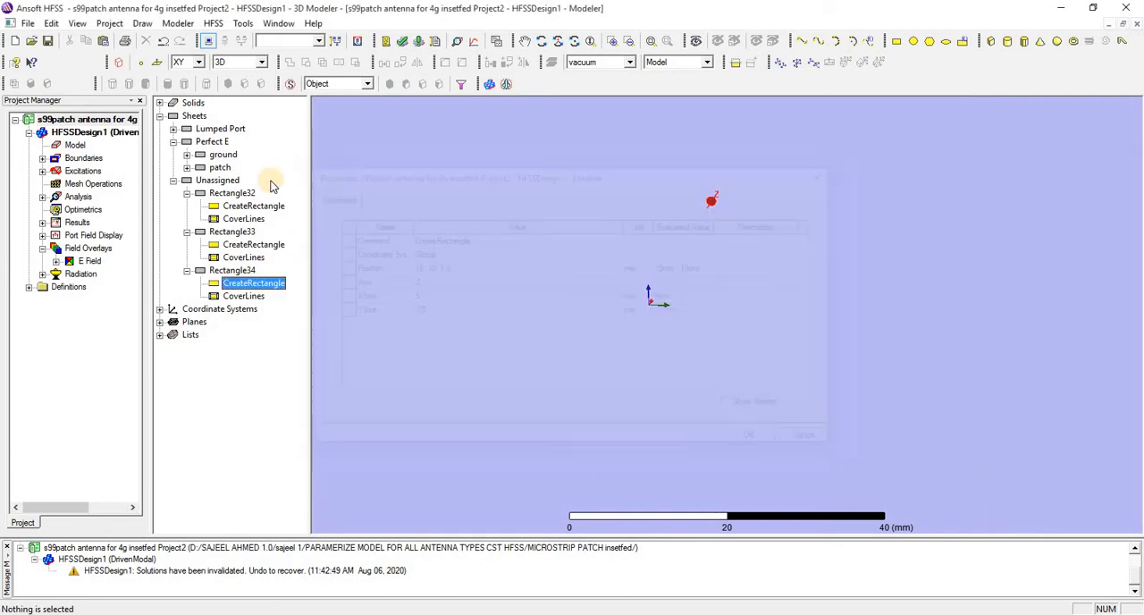
# Unite Rectangle32, Rectangle33 and Rectangle34 into a single H-shaped sheet
pyautogui.click(233, 194)
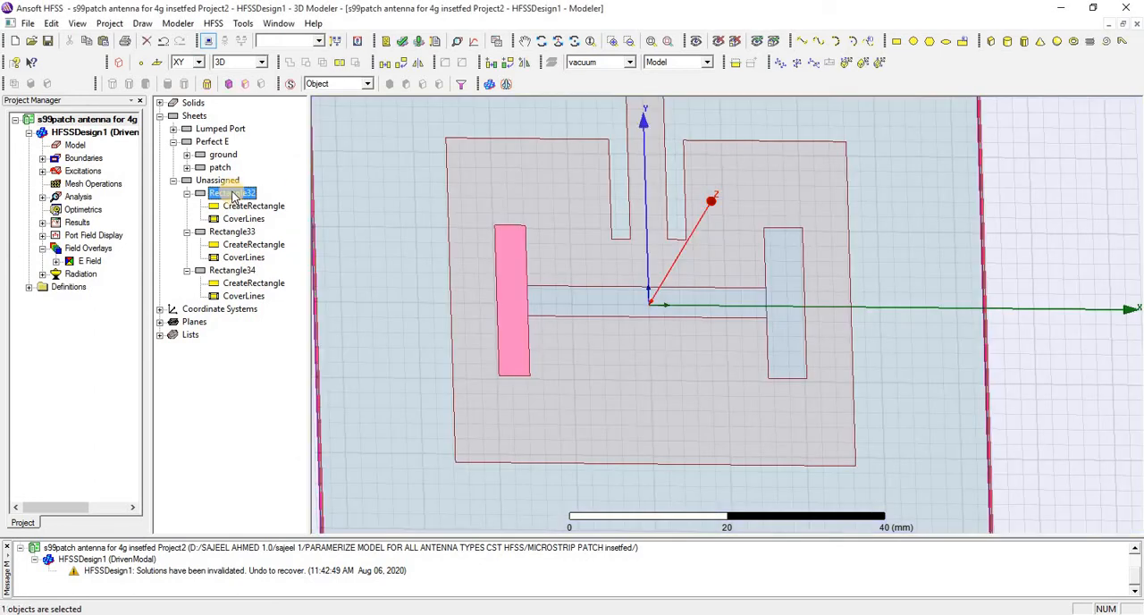
pyautogui.keyDown('ctrl'); pyautogui.click(233, 232); pyautogui.keyUp('ctrl')
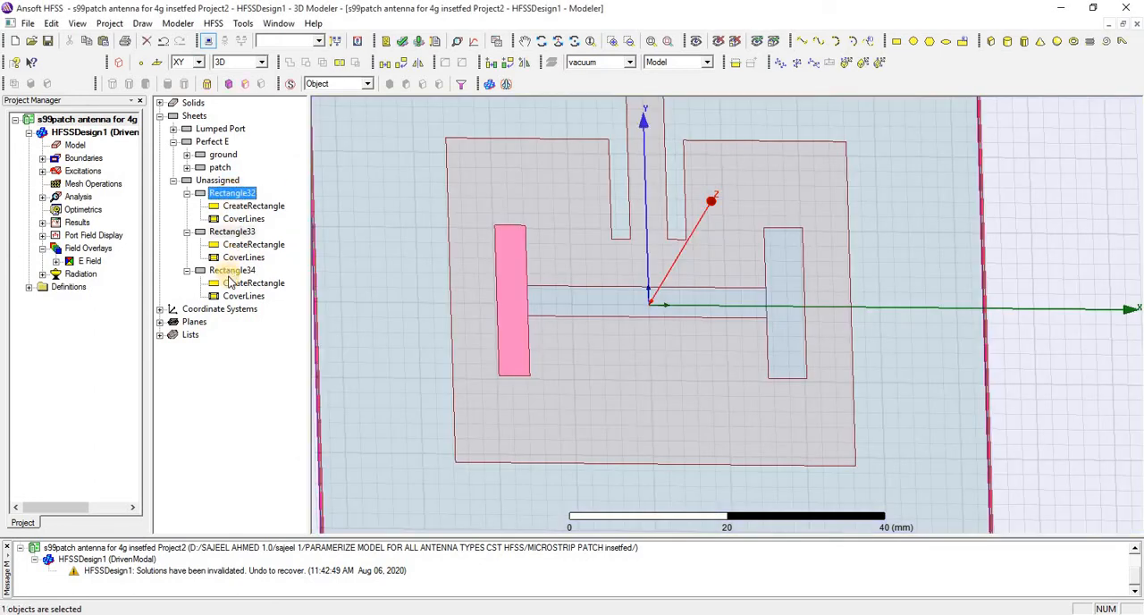
pyautogui.keyDown('ctrl'); pyautogui.click(231, 270); pyautogui.keyUp('ctrl')
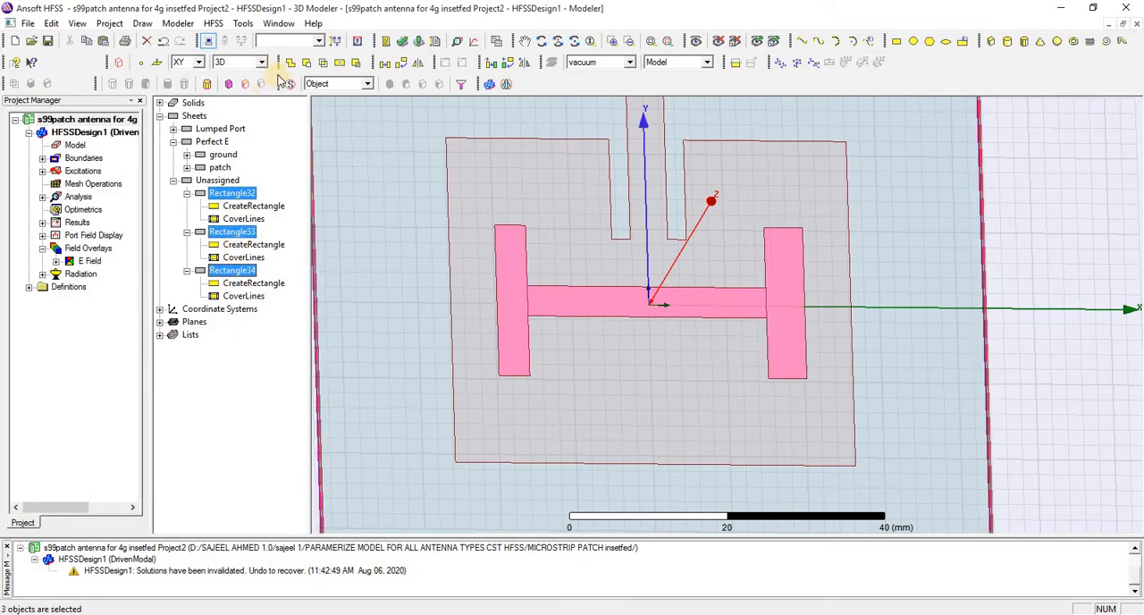
pyautogui.click(287, 64)
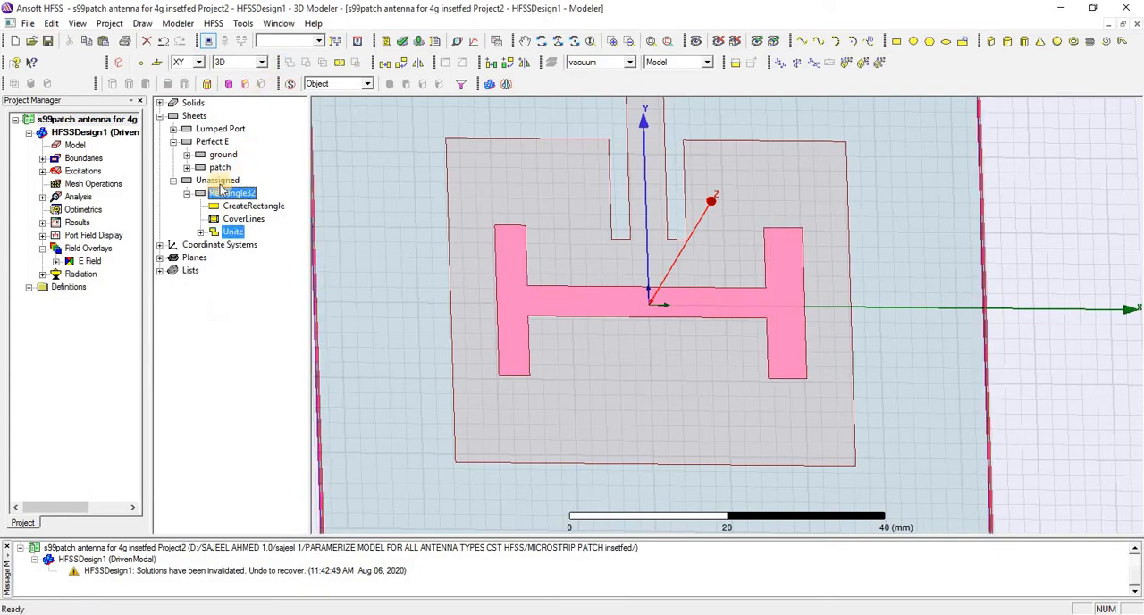
# Subtract the united H-shaped sheet from the patch without cloning the tool object, and run a validation check on the design
pyautogui.click(219, 167)
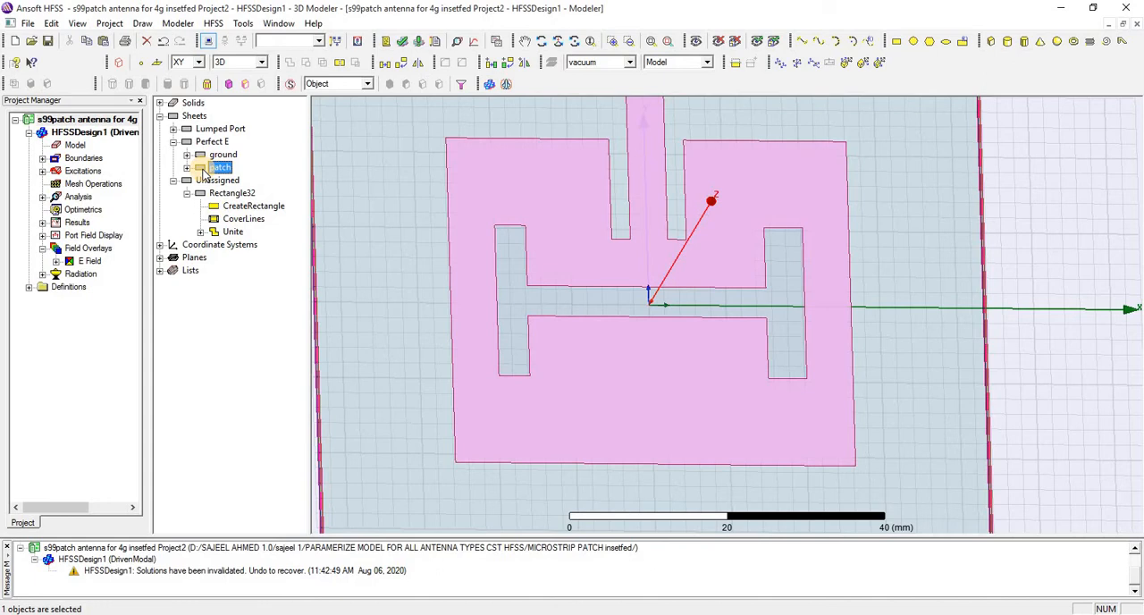
pyautogui.keyDown('ctrl'); pyautogui.click(230, 194); pyautogui.keyUp('ctrl')
pyautogui.click(306, 62)
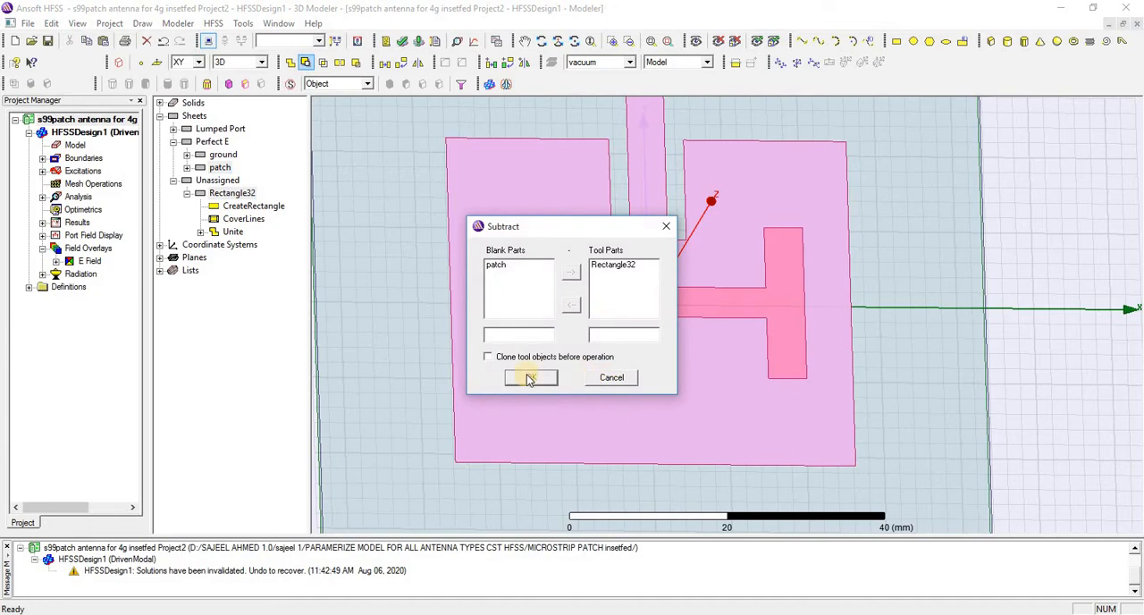
pyautogui.click(529, 377)
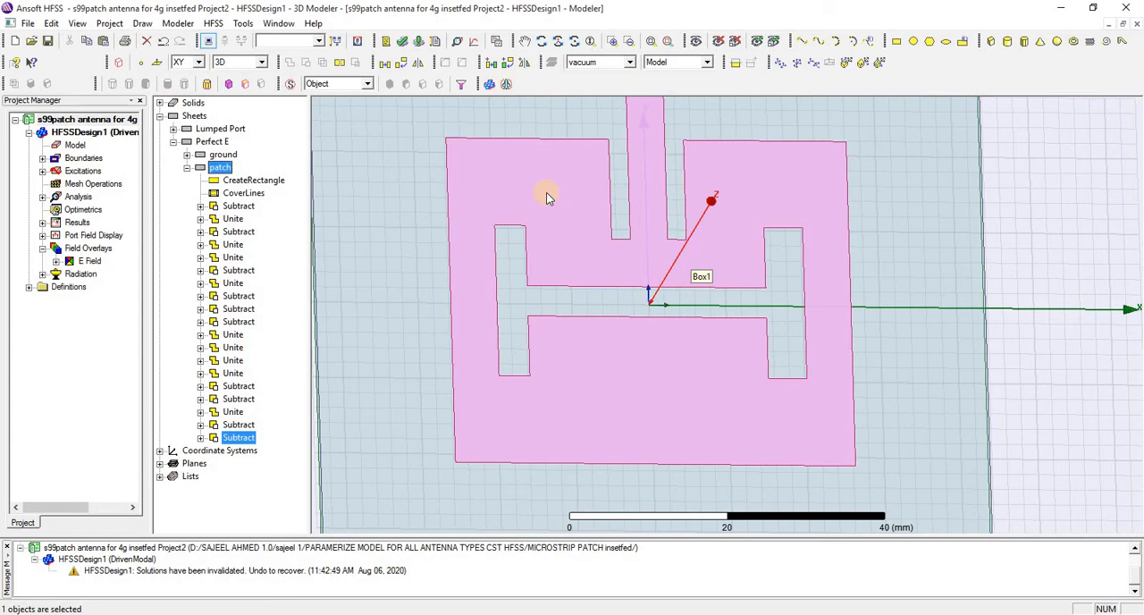
pyautogui.click(401, 41)
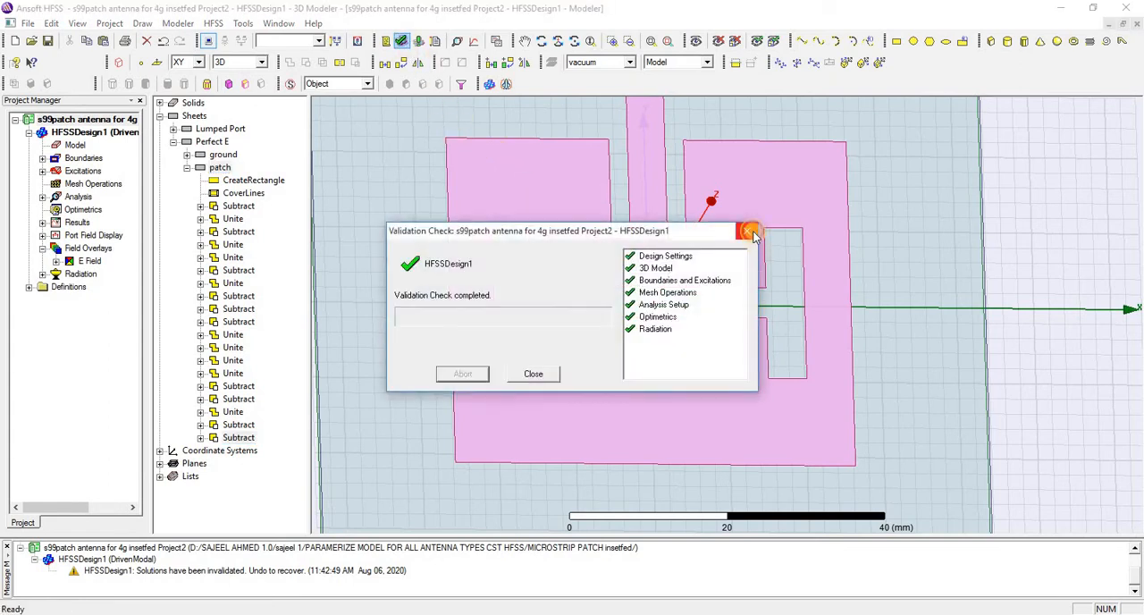
pyautogui.click(748, 231)
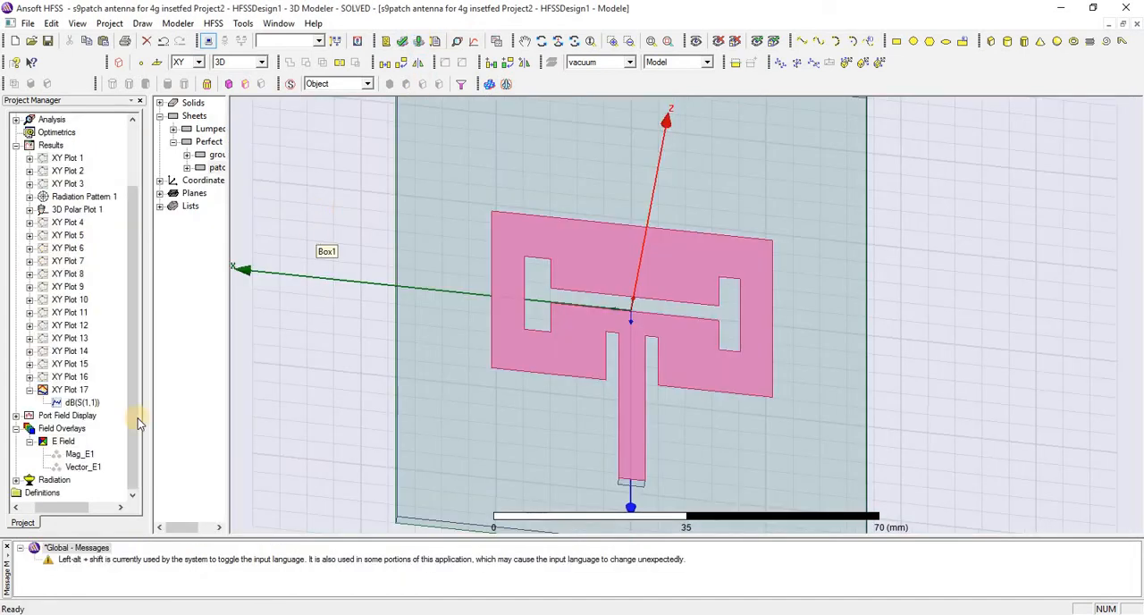
# Create a Mag_E field plot on the patch using the volume AllObjects, at 2.3GHz and 0deg phase
pyautogui.click(58, 430)
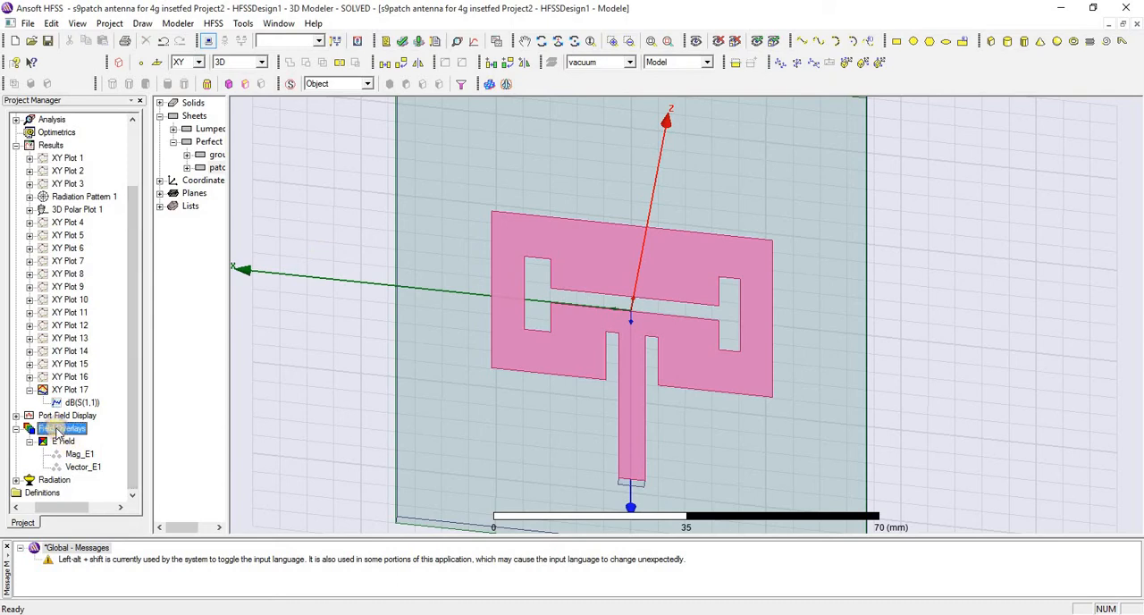
pyautogui.rightClick(58, 430)
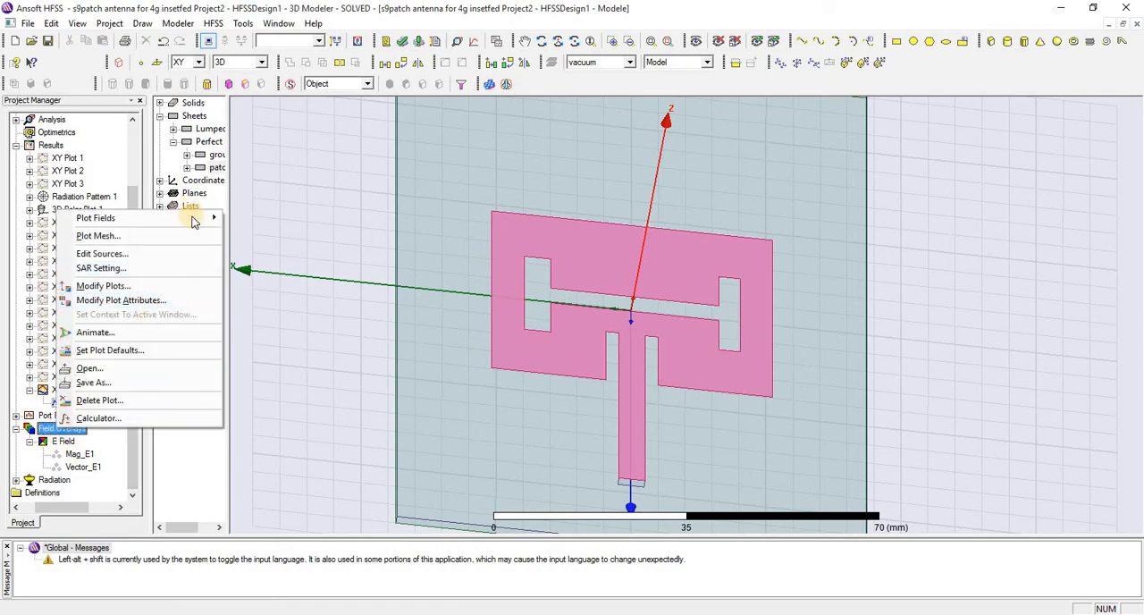
pyautogui.moveTo(194, 222)
pyautogui.moveTo(260, 218)
pyautogui.click(355, 222)
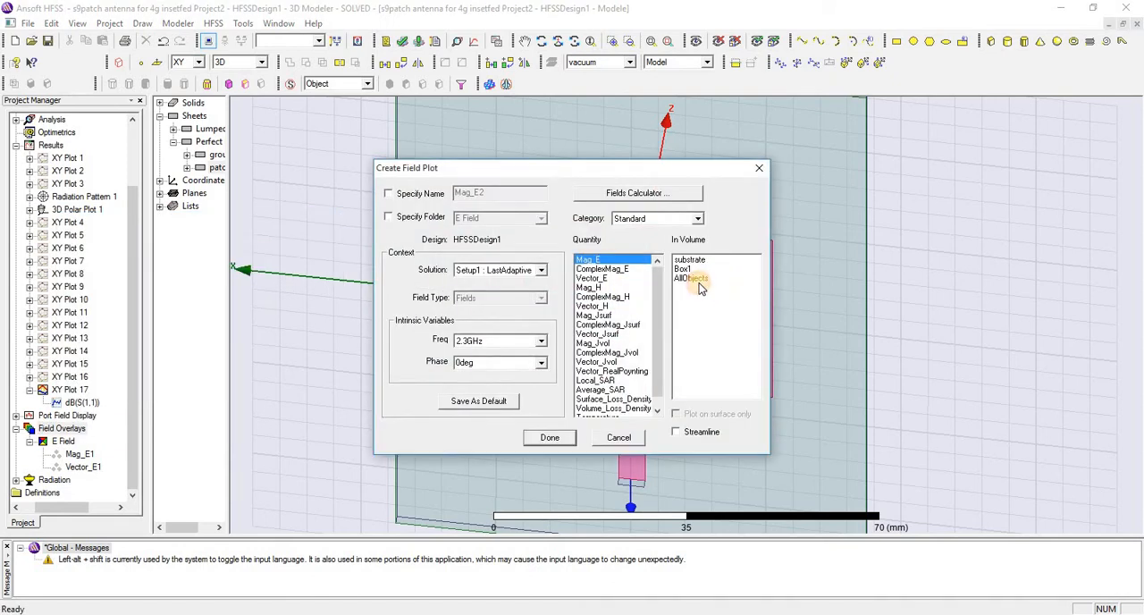
pyautogui.click(693, 278)
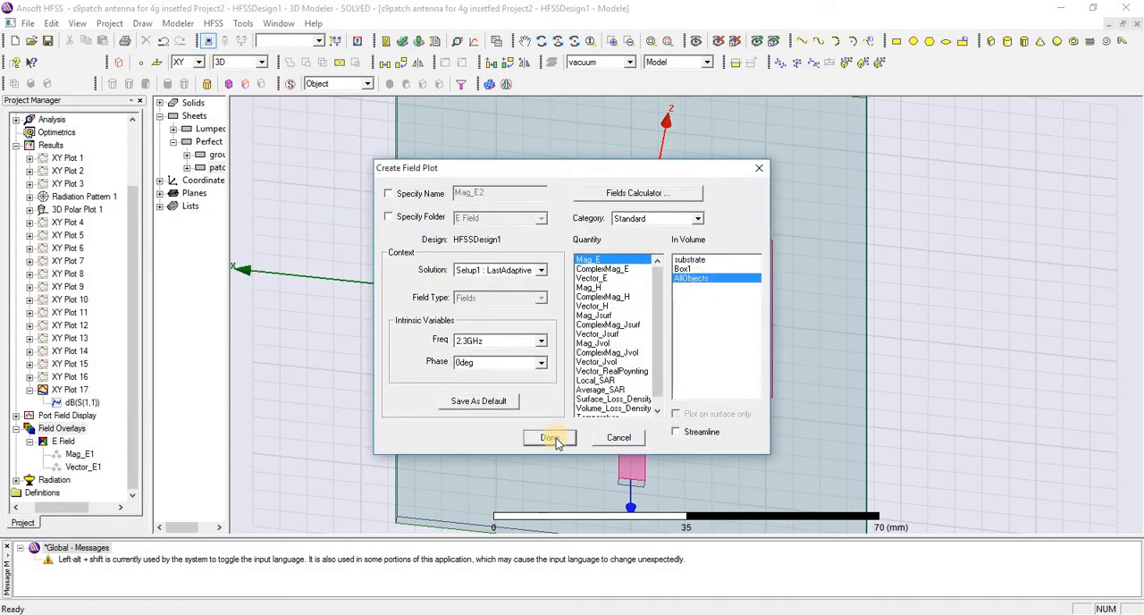
pyautogui.click(550, 438)
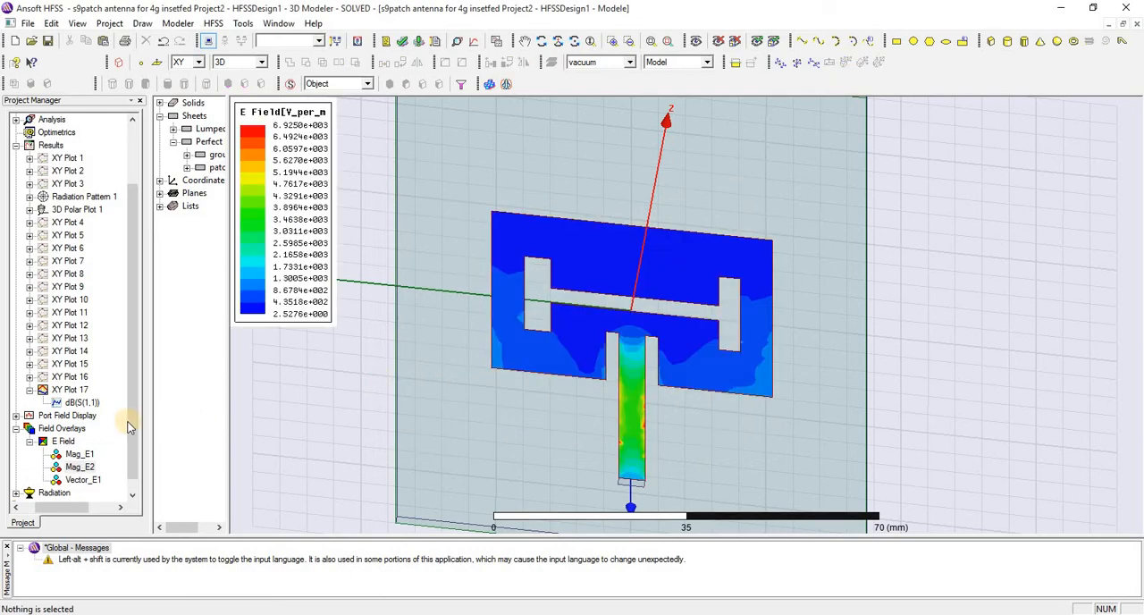
# Play the Mag_E1 field plot with the Animation1 phase sweep, adjust the playback speed and close the animation
pyautogui.rightClick(73, 455)
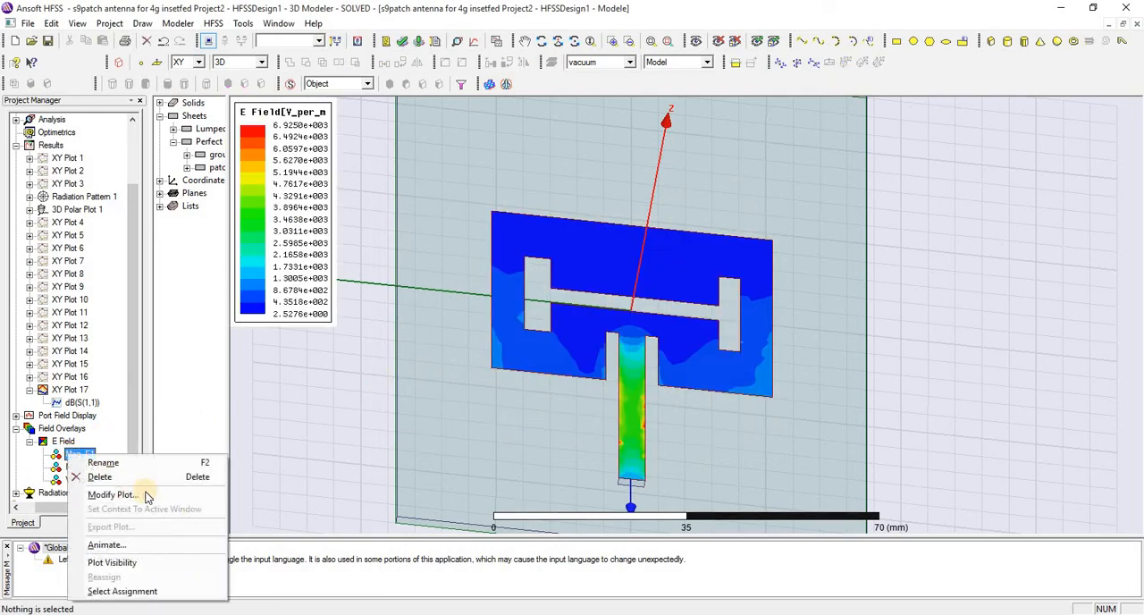
pyautogui.click(170, 546)
pyautogui.click(528, 356)
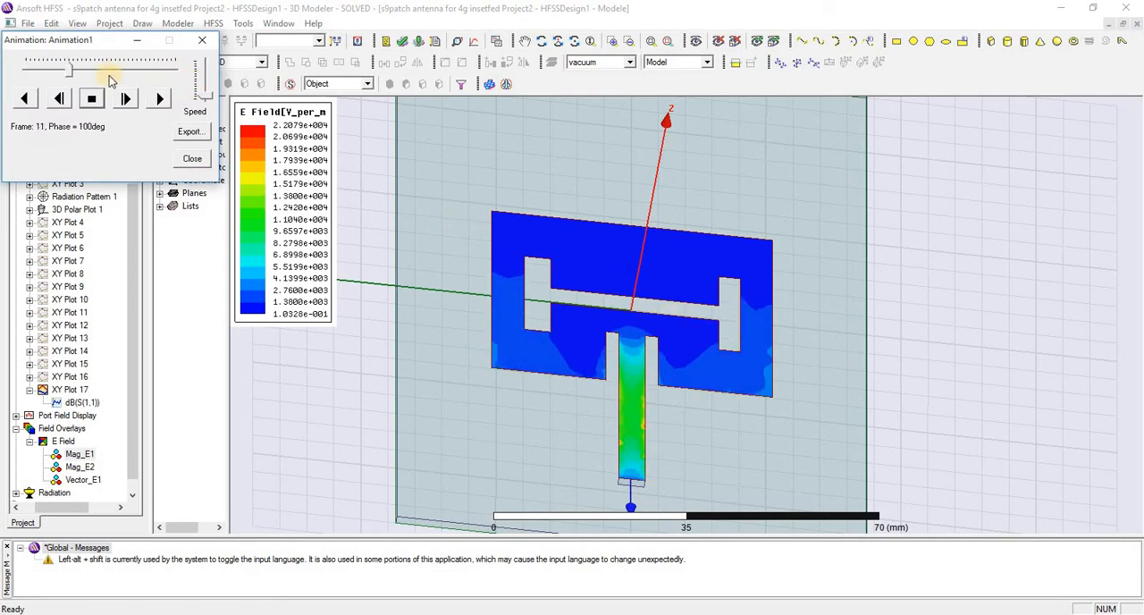
pyautogui.click(206, 73)
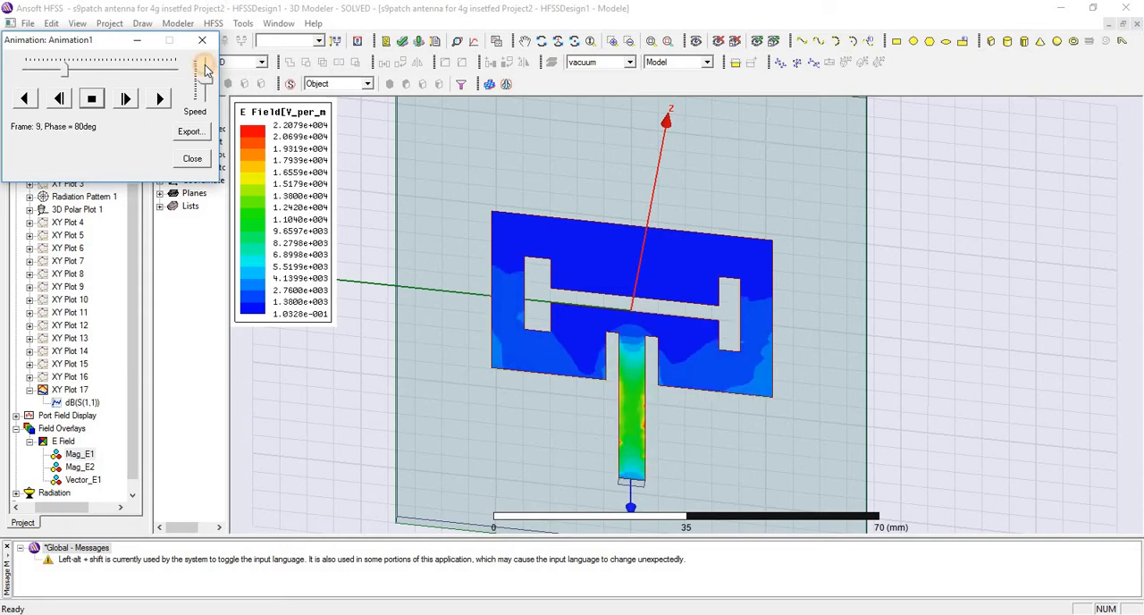
pyautogui.click(192, 159)
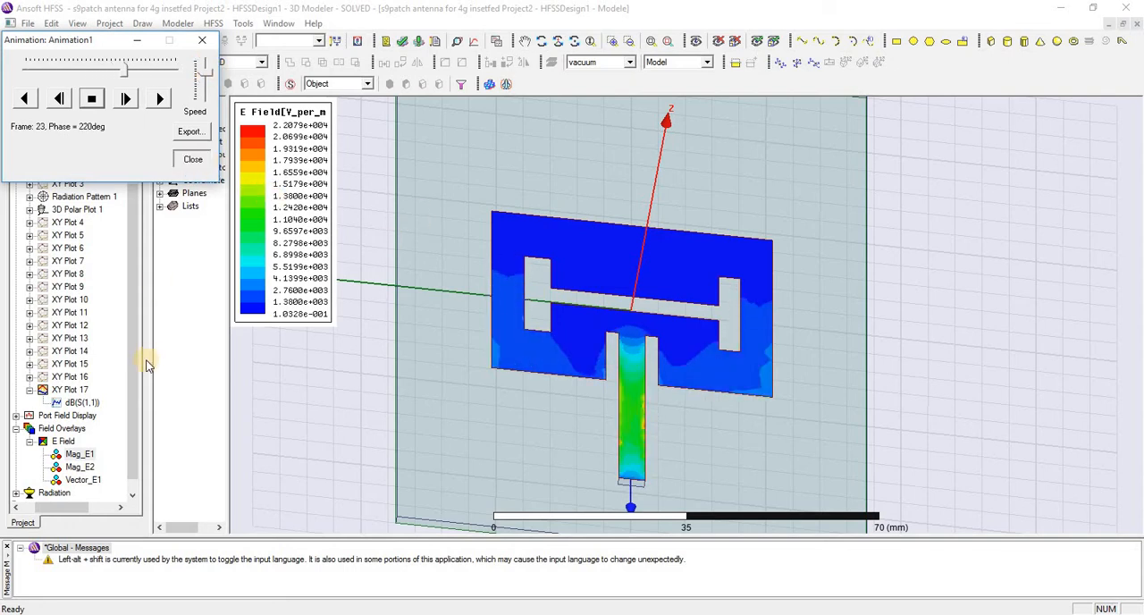
# Create a Vector_E field plot on the patch using the volume AllObjects, at 2.3GHz and 0deg phase
pyautogui.rightClick(56, 442)
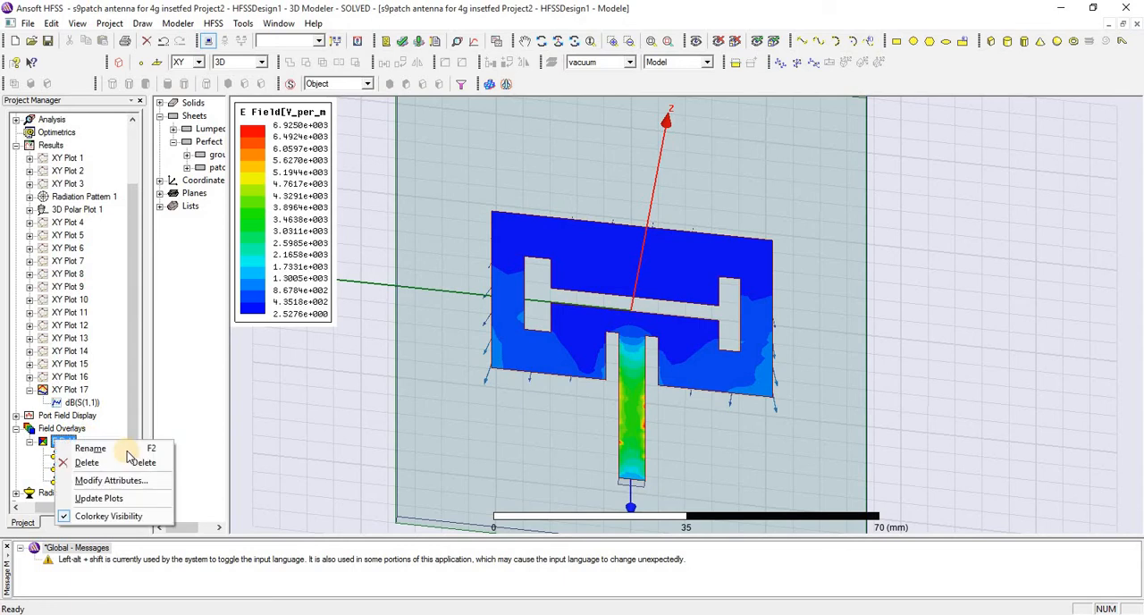
pyautogui.click(52, 428)
pyautogui.rightClick(52, 428)
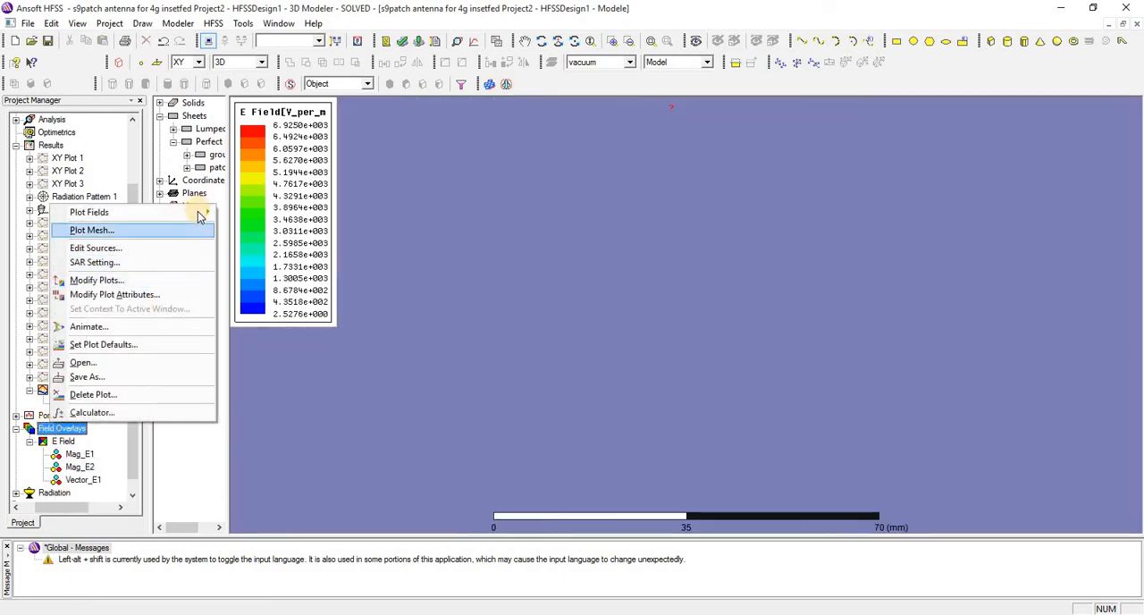
pyautogui.click(217, 167)
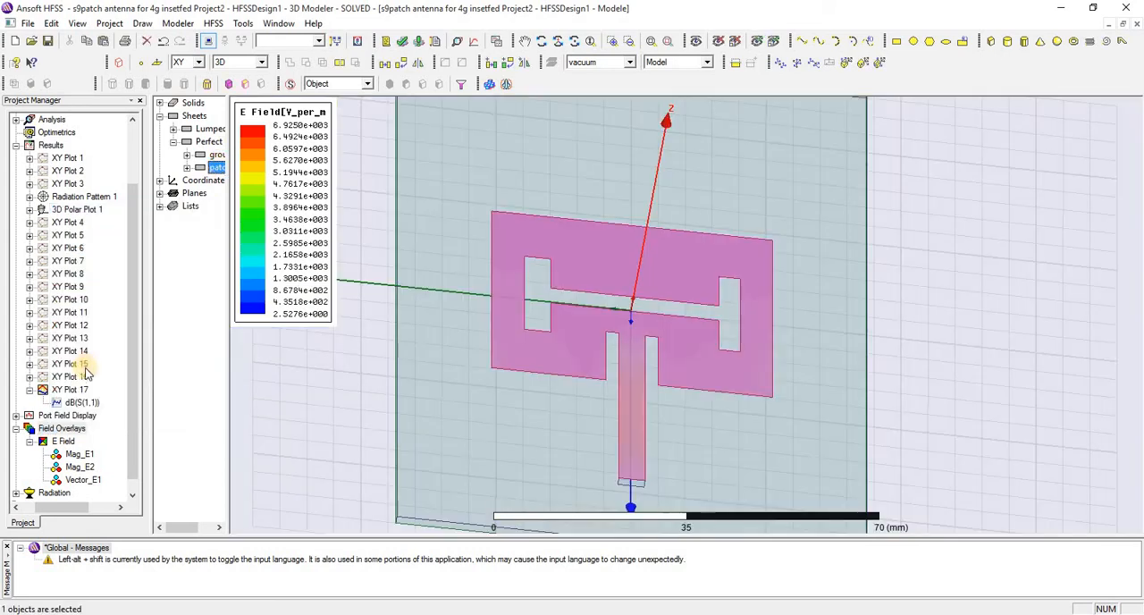
pyautogui.rightClick(59, 442)
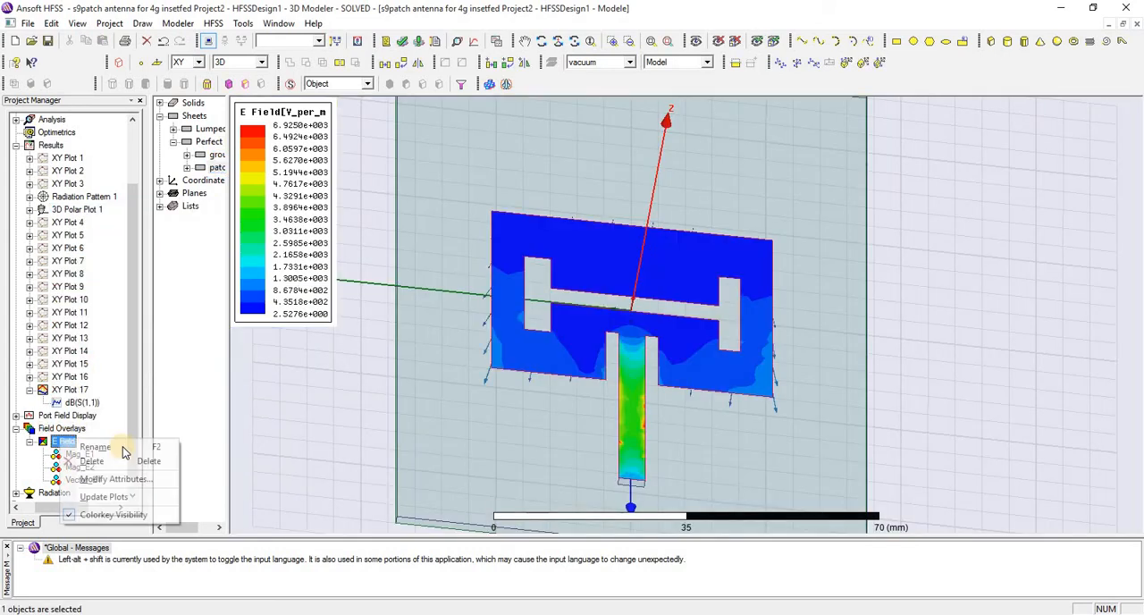
pyautogui.click(71, 429)
pyautogui.rightClick(71, 428)
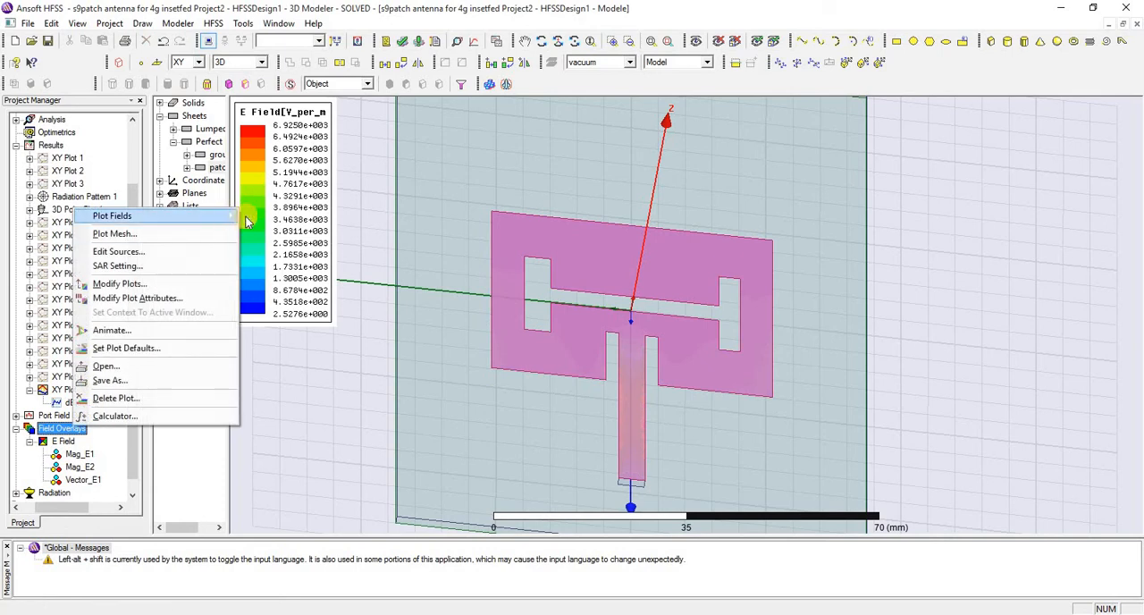
pyautogui.moveTo(248, 222)
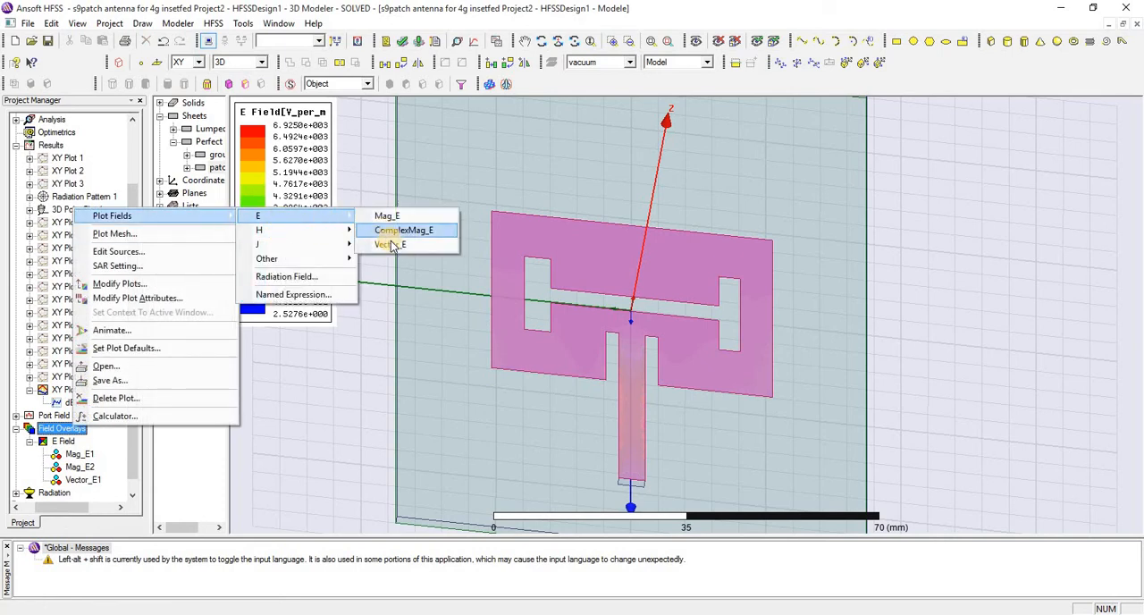
pyautogui.click(422, 248)
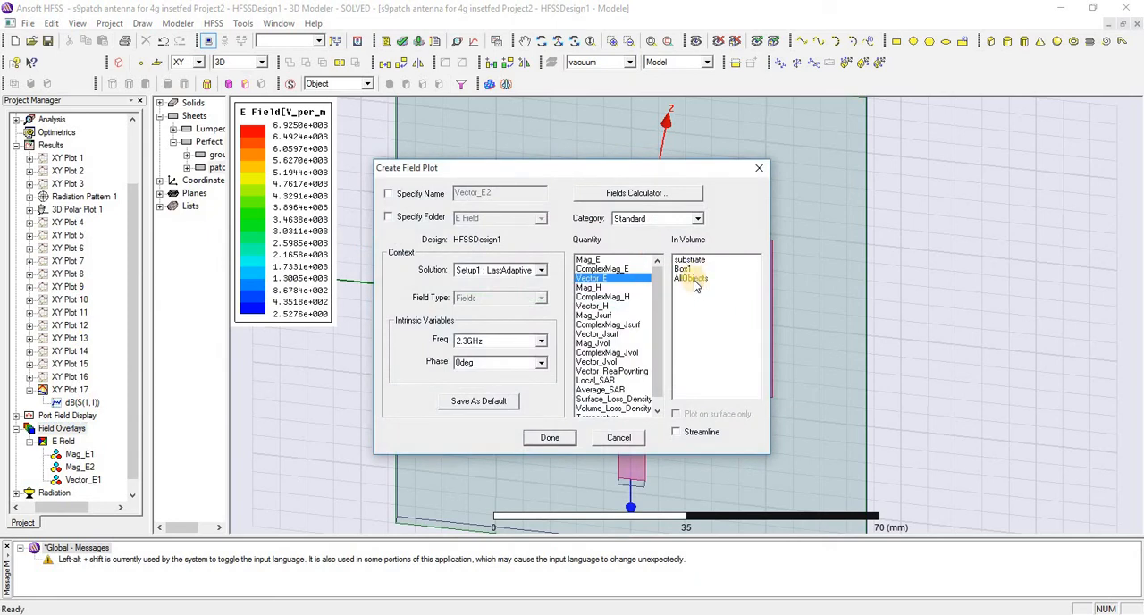
pyautogui.click(692, 279)
pyautogui.click(547, 438)
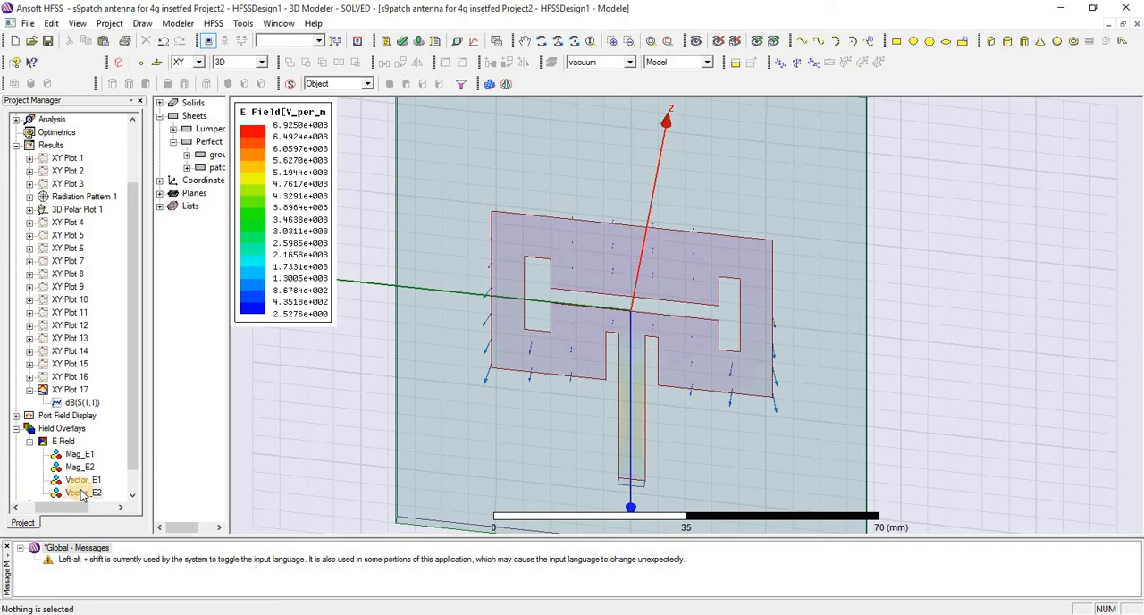
# Animate the Vector_E2 field plot using the Animation1 phase sweep
pyautogui.click(82, 493)
pyautogui.rightClick(81, 493)
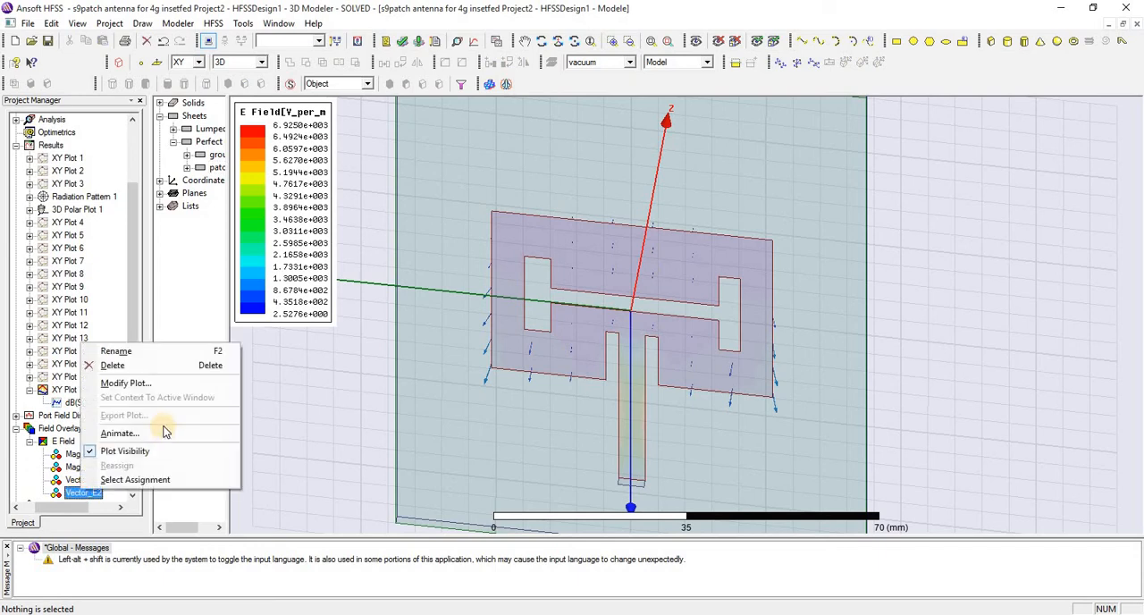
pyautogui.click(161, 435)
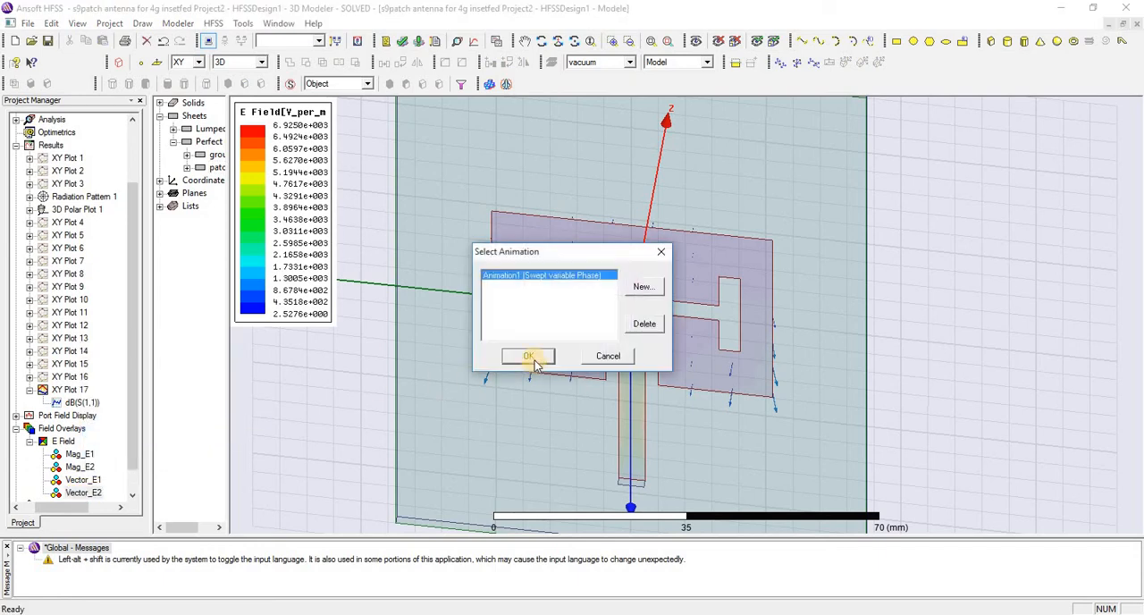
pyautogui.click(529, 357)
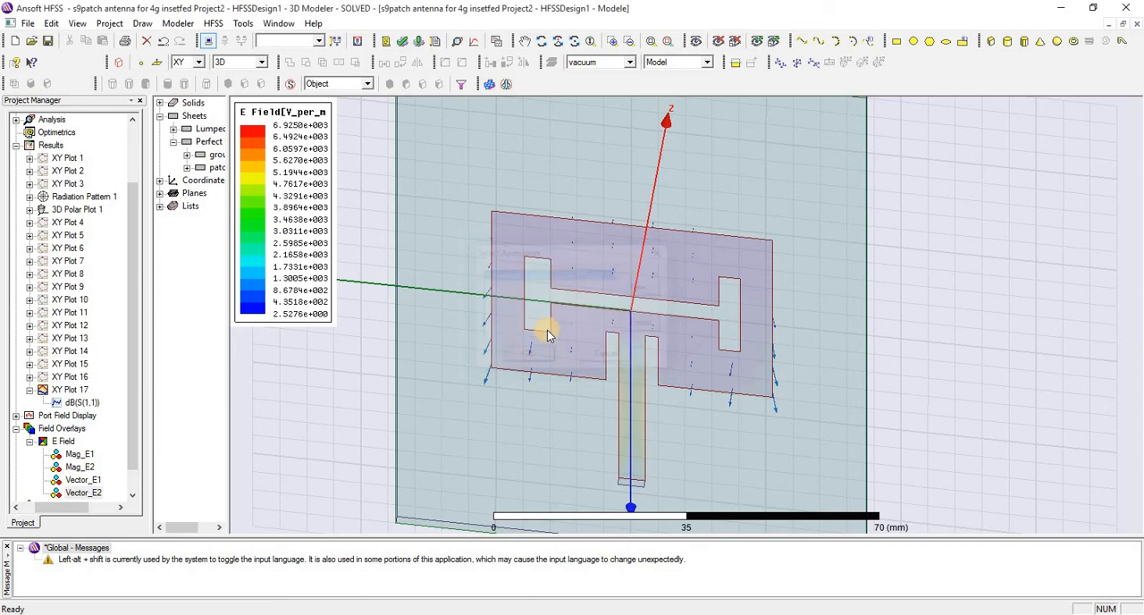
# Examine the animated field vectors on the slotted patch from a tilted close-up at an adjusted playback speed, and close the animation
pyautogui.click(541, 41)
pyautogui.moveTo(575, 291); pyautogui.dragTo(576, 243)
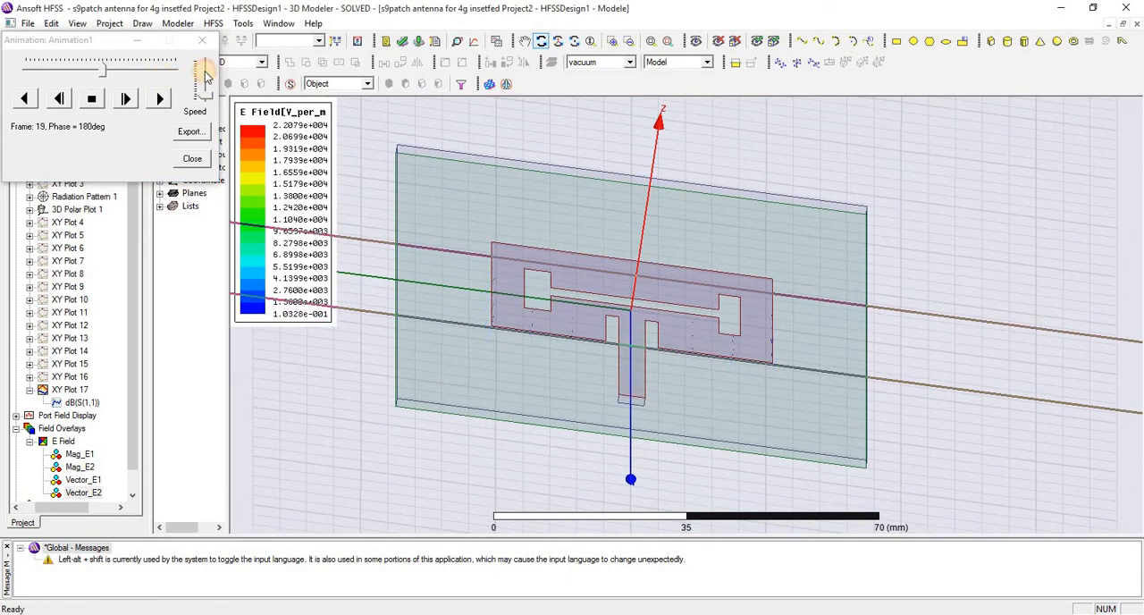
pyautogui.click(205, 74)
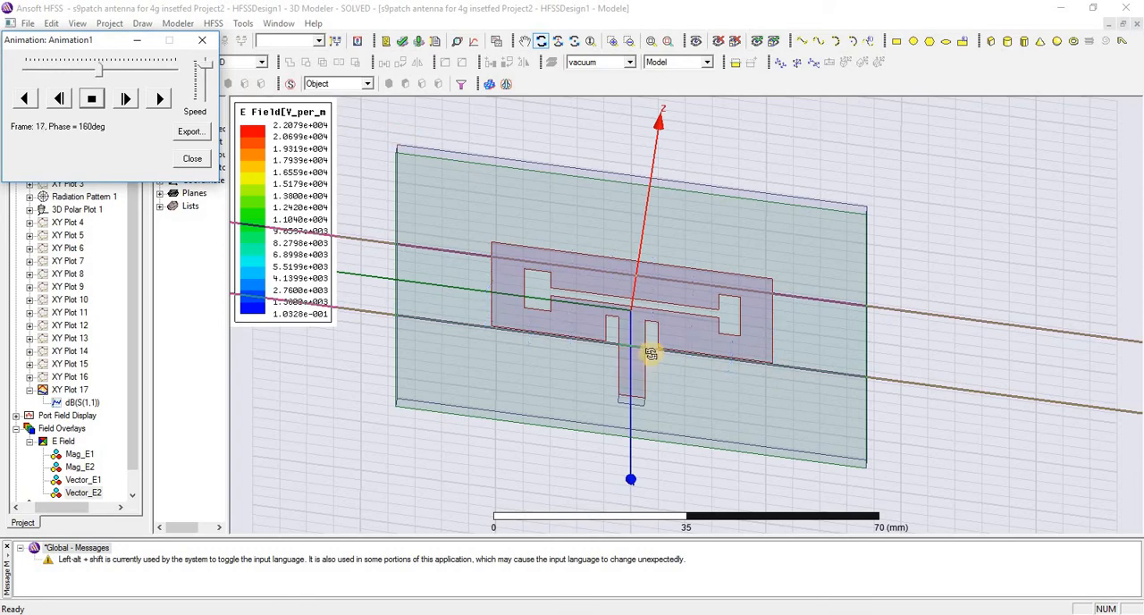
pyautogui.scroll(3, 648, 304)
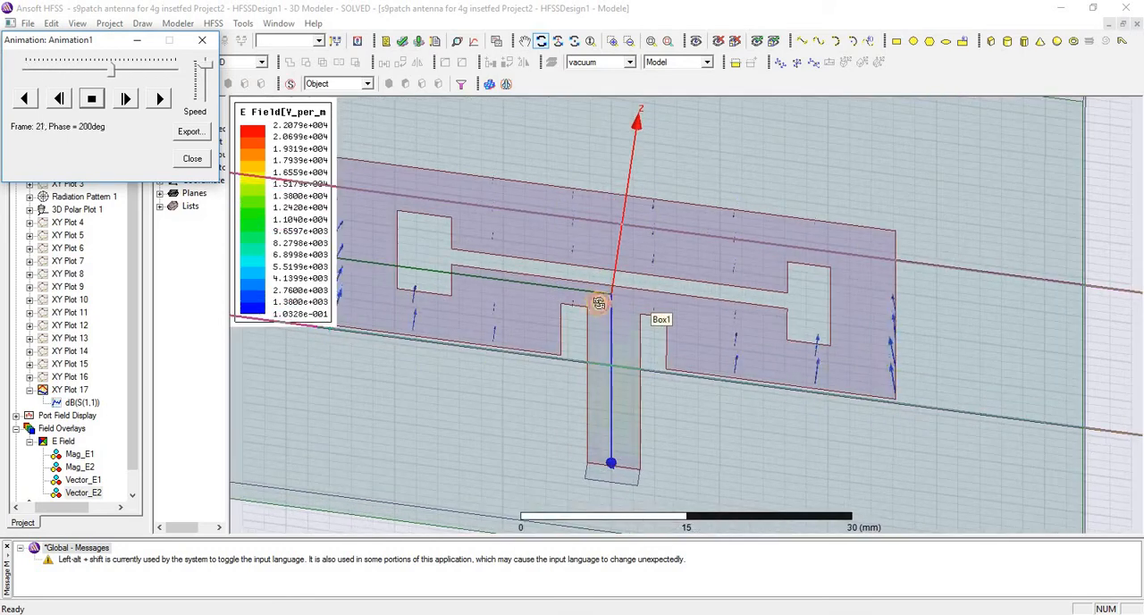
pyautogui.moveTo(601, 302)
pyautogui.mouseDown()
pyautogui.moveTo(613, 276)
pyautogui.moveTo(685, 319)
pyautogui.moveTo(608, 325)
pyautogui.moveTo(679, 336)
pyautogui.moveTo(594, 261)
pyautogui.moveTo(581, 309)
pyautogui.mouseUp()
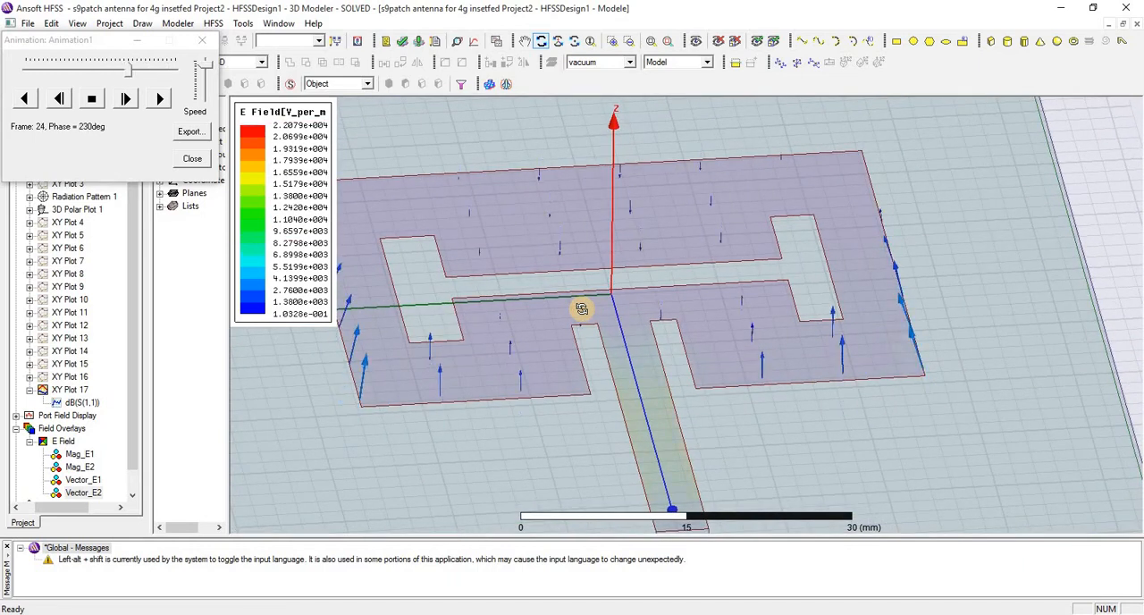
pyautogui.scroll(-2, 581, 309)
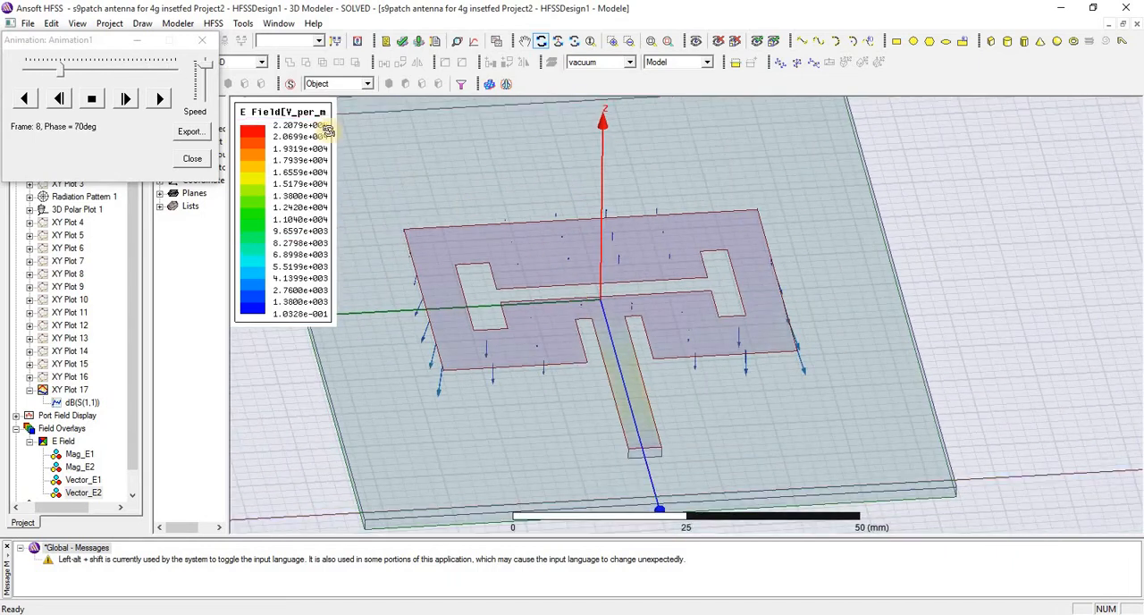
pyautogui.click(193, 158)
pyautogui.rightClick(421, 181)
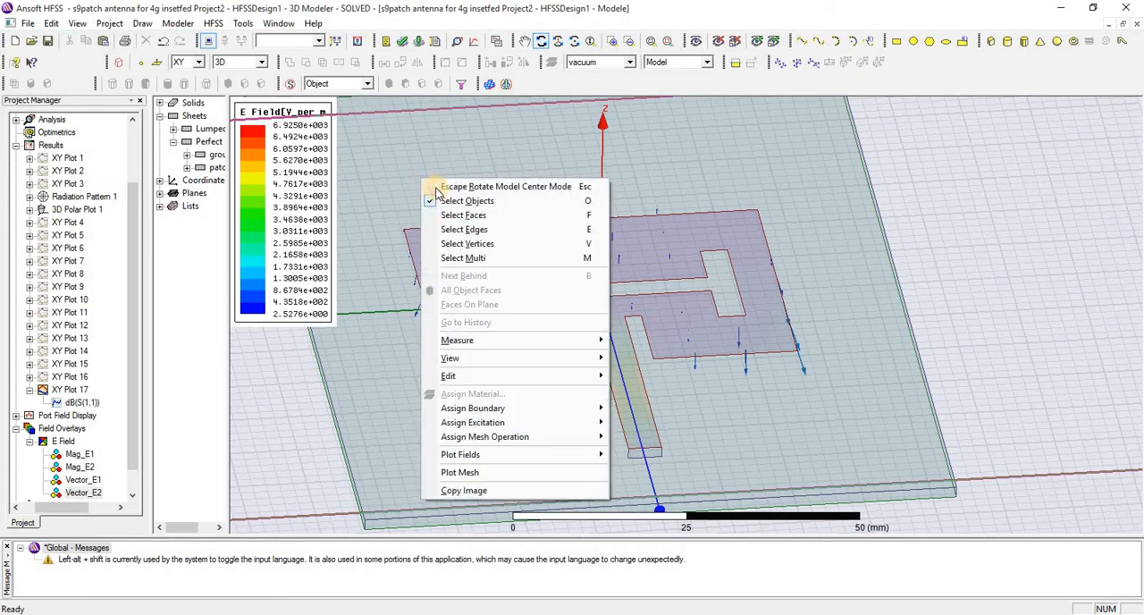
pyautogui.click(177, 327)
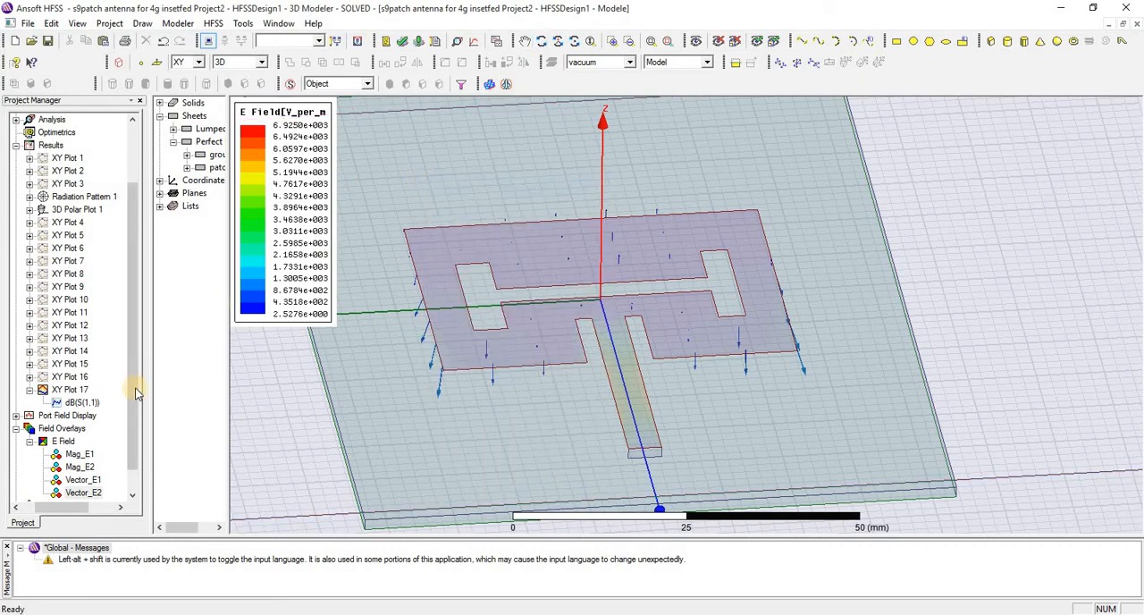
# Create a far-field 3D polar plot of dB(GainTotal) for Setup1 : LastAdaptive with geometry Infinite Sphere1, and close the plot window
pyautogui.moveTo(133, 383); pyautogui.dragTo(133, 439)
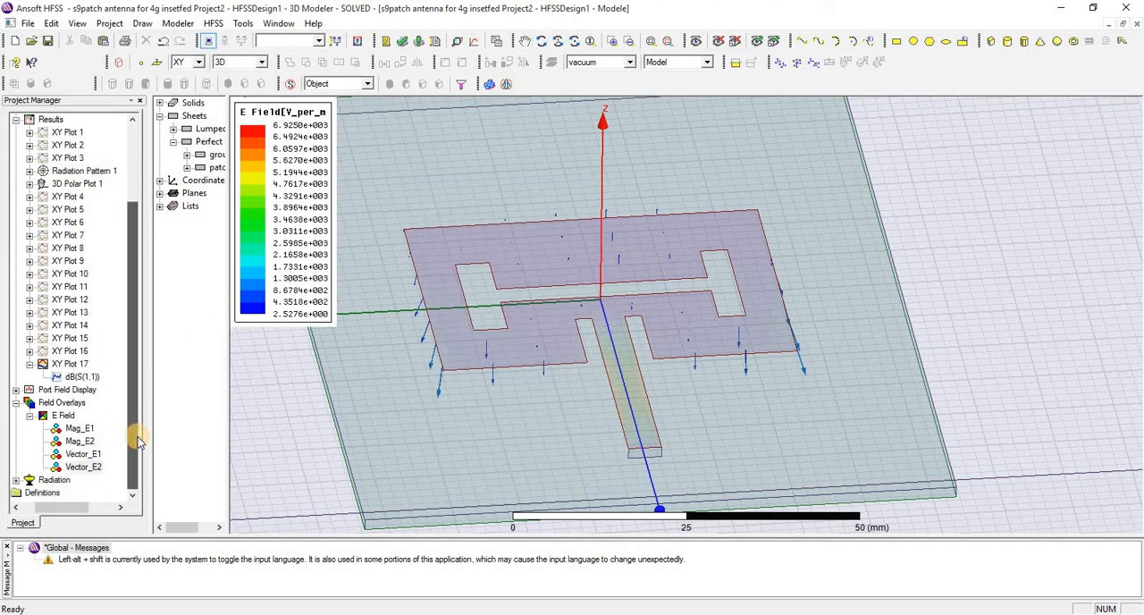
pyautogui.click(23, 482)
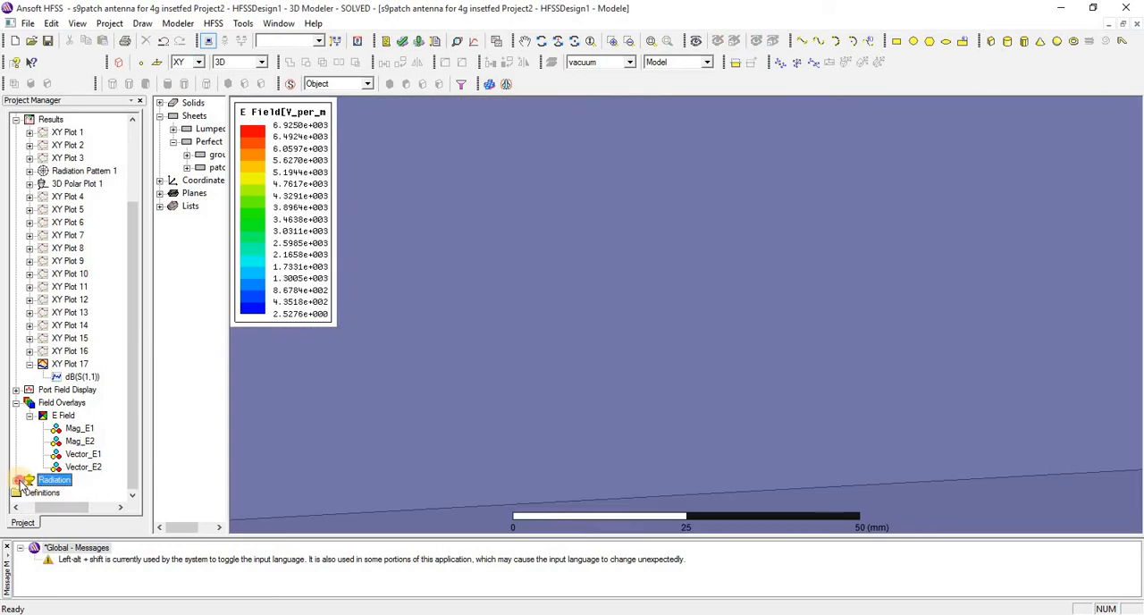
pyautogui.click(16, 480)
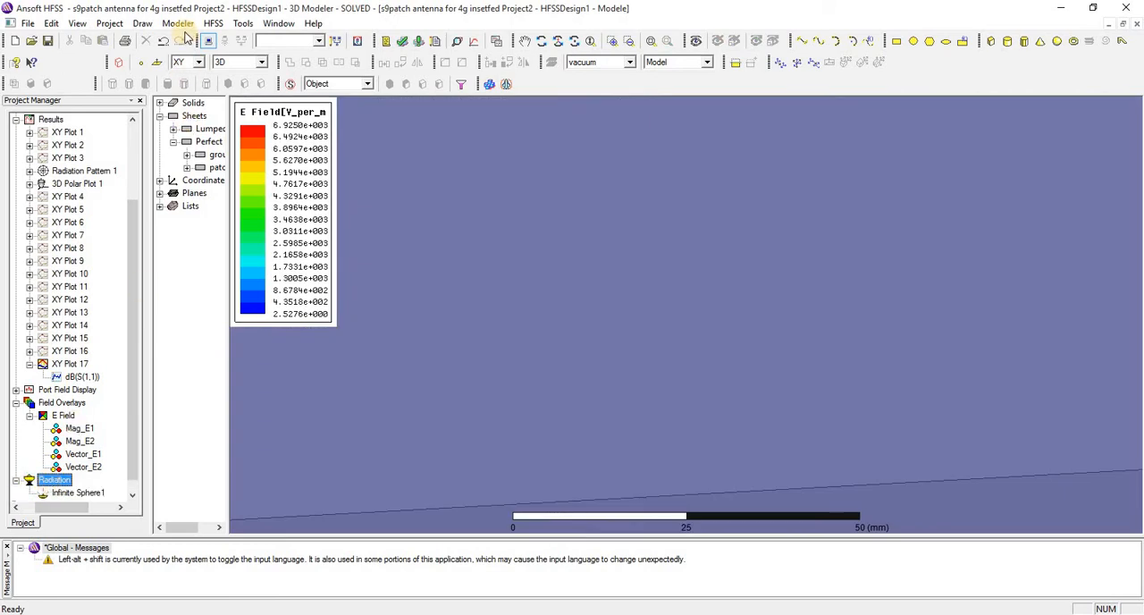
pyautogui.click(210, 24)
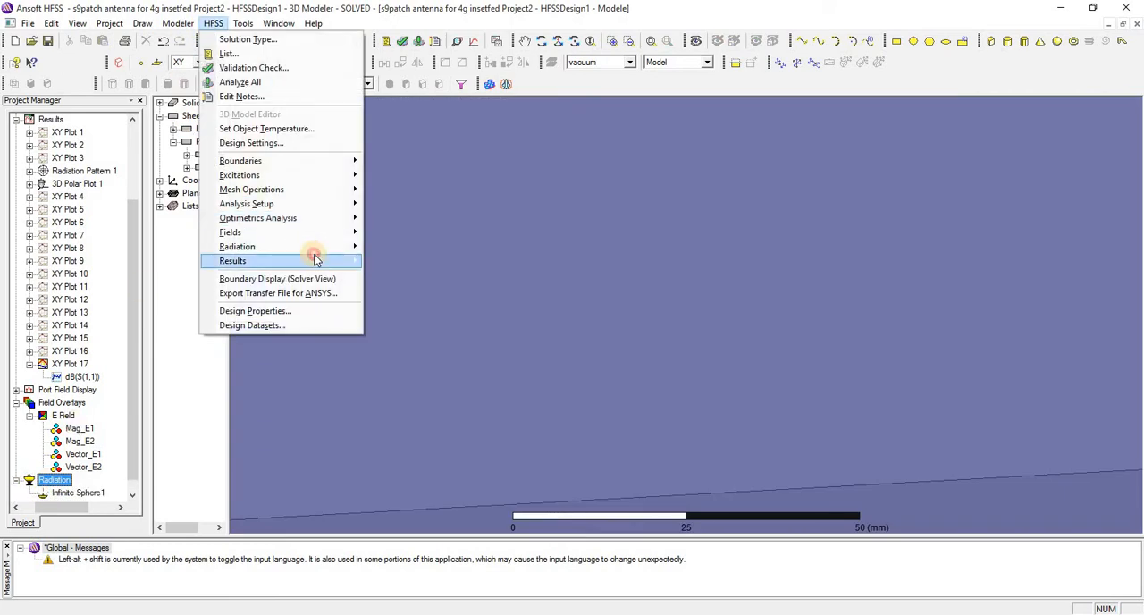
pyautogui.moveTo(312, 259)
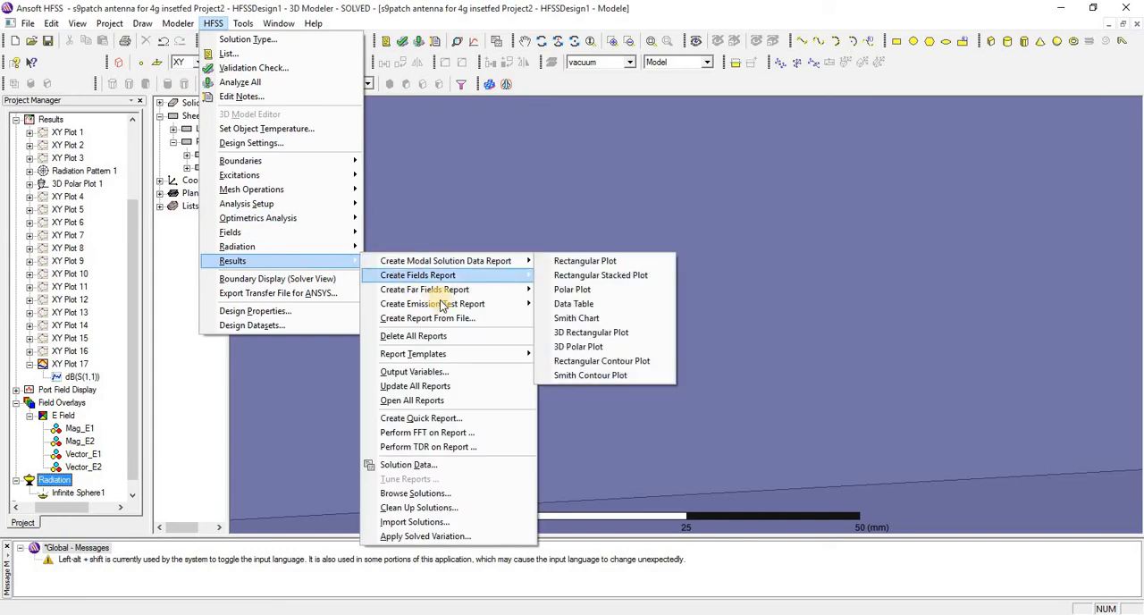
pyautogui.moveTo(505, 290)
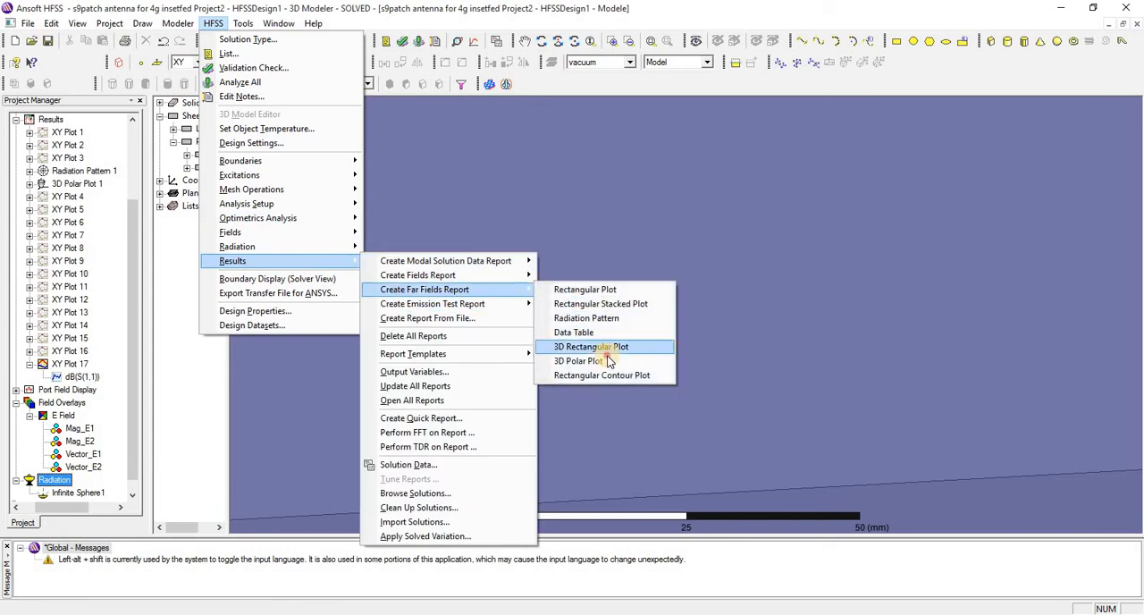
pyautogui.click(590, 361)
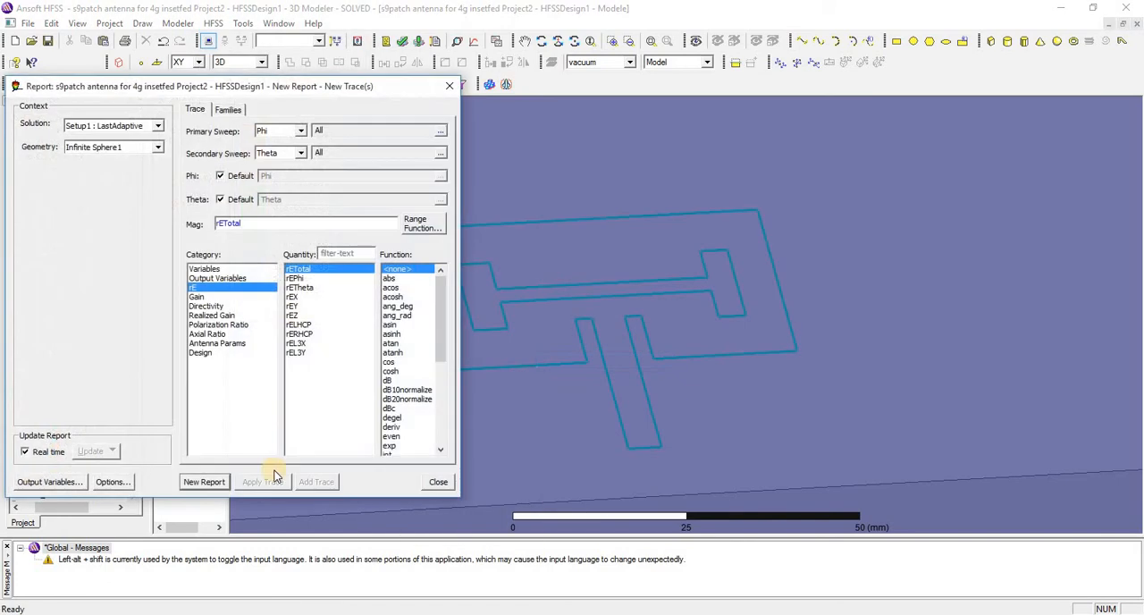
pyautogui.click(387, 380)
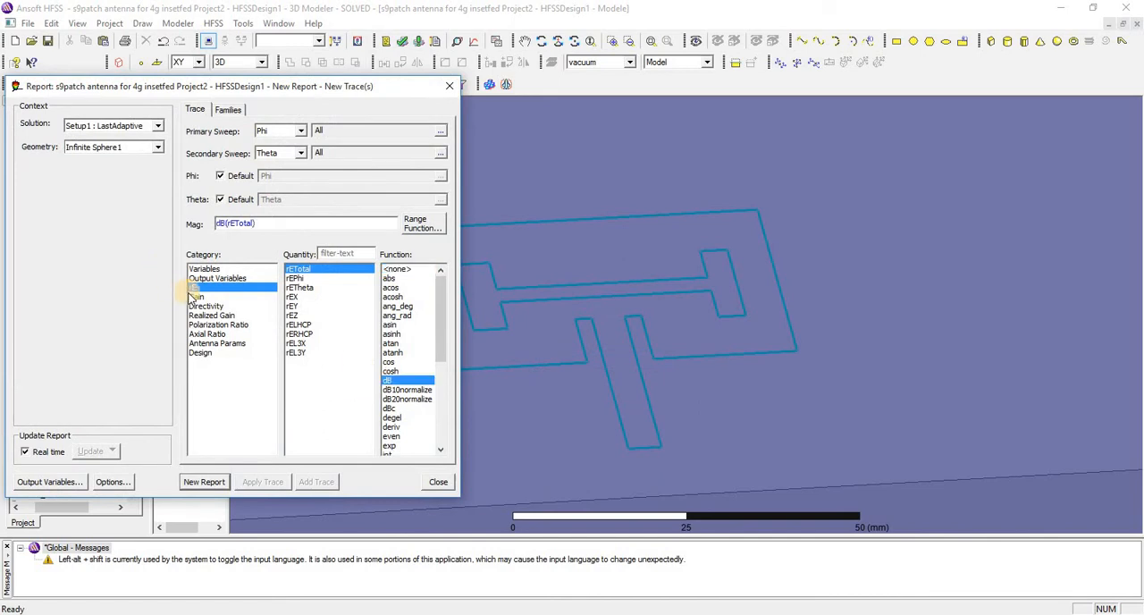
pyautogui.click(195, 297)
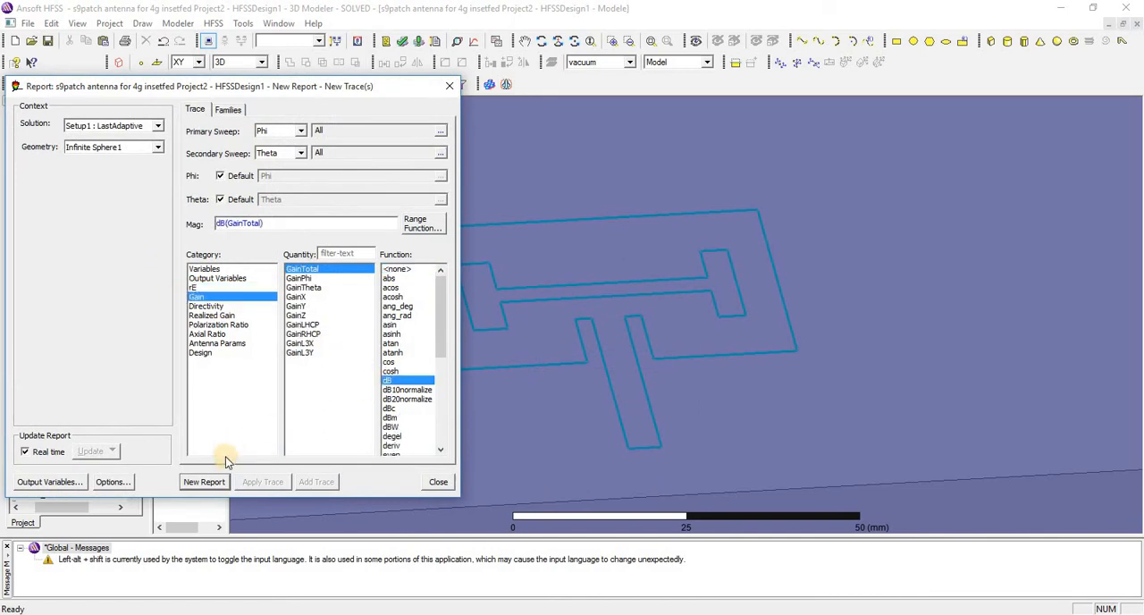
pyautogui.click(204, 482)
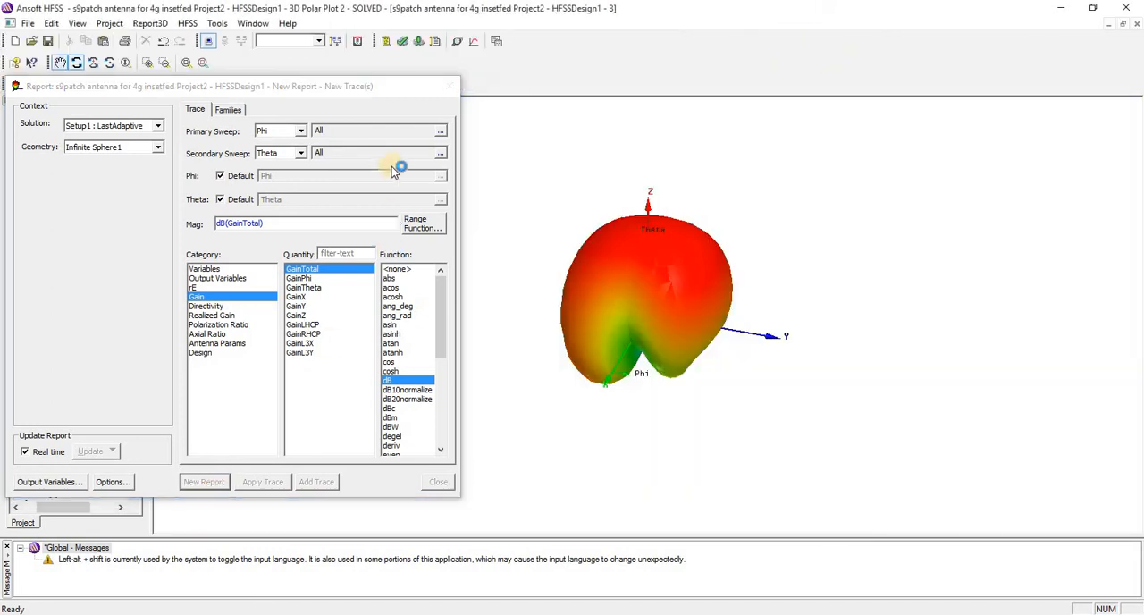
pyautogui.click(447, 86)
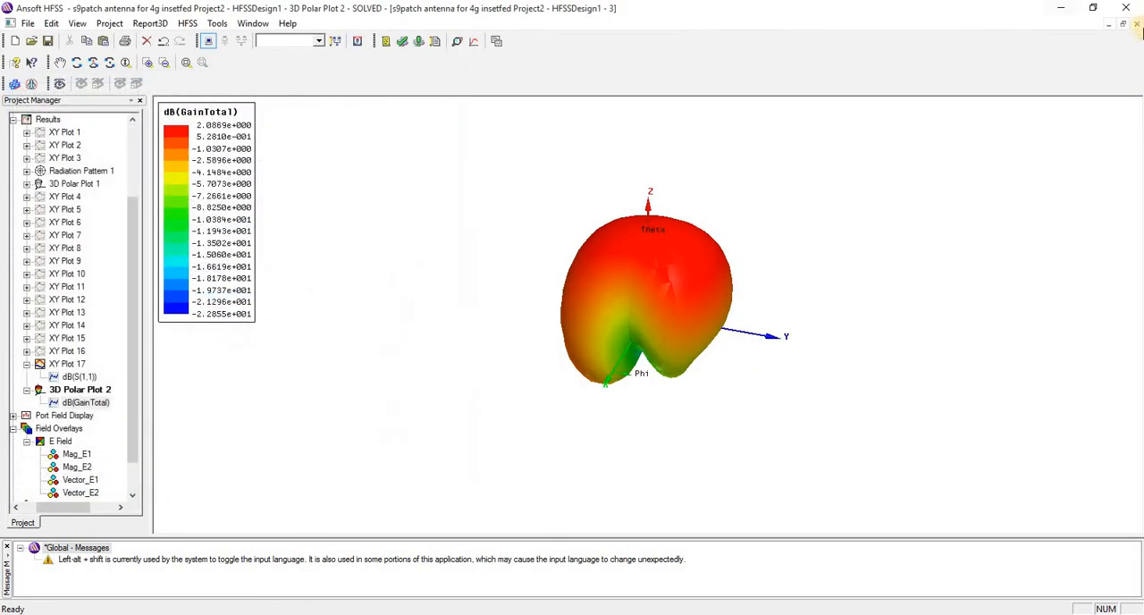
pyautogui.click(1137, 25)
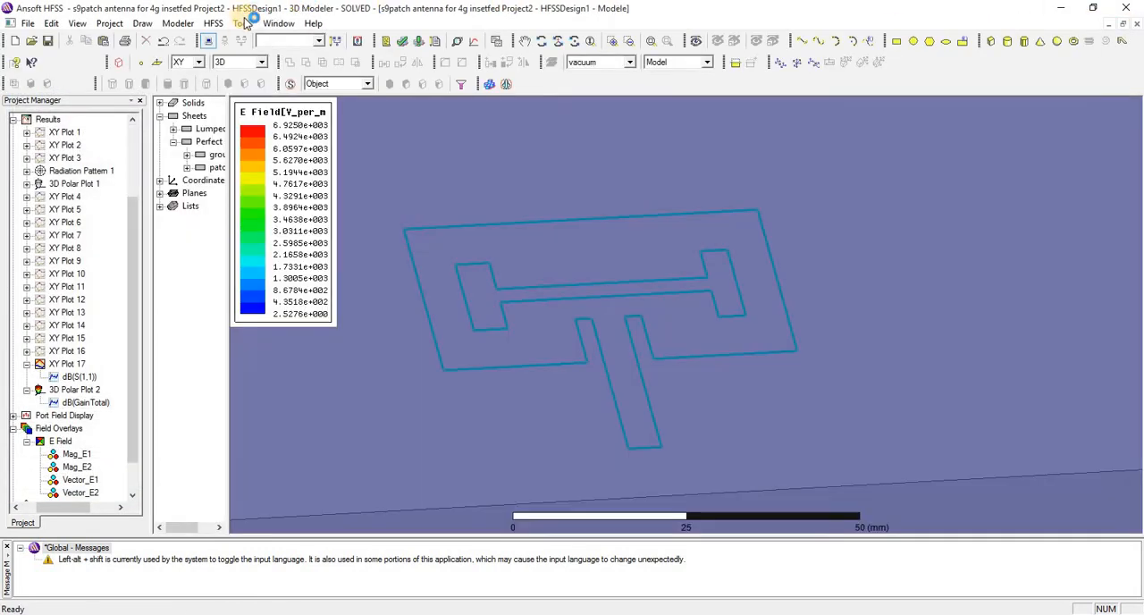
# Create a rectangular plot of dB(S(1,1)) against Freq for Setup1 : Sweep, and close the report settings
pyautogui.click(212, 23)
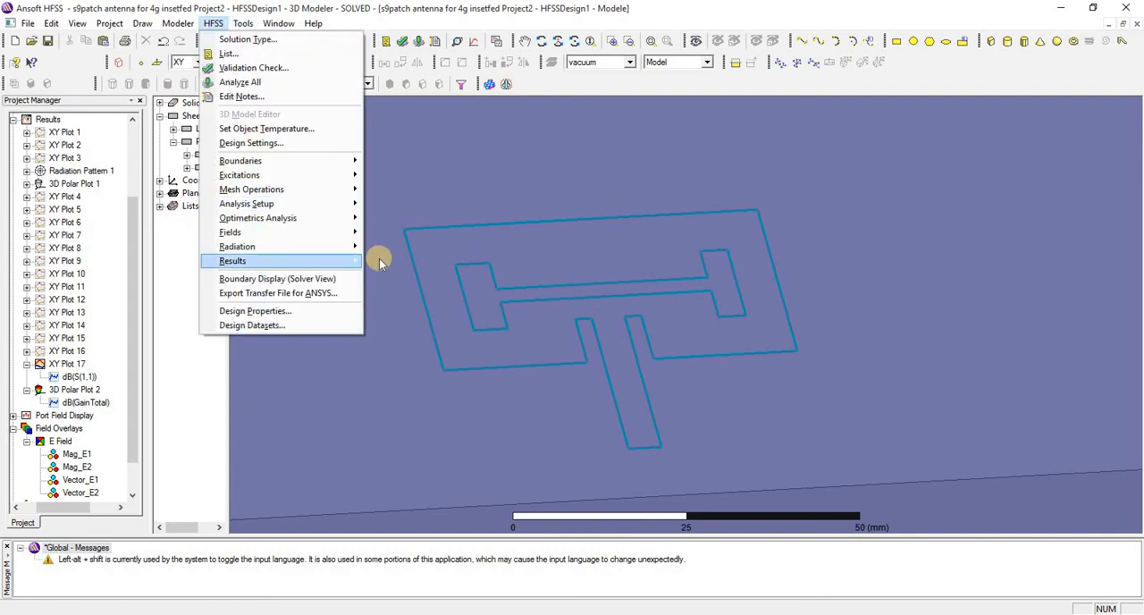
pyautogui.moveTo(286, 260)
pyautogui.click(561, 260)
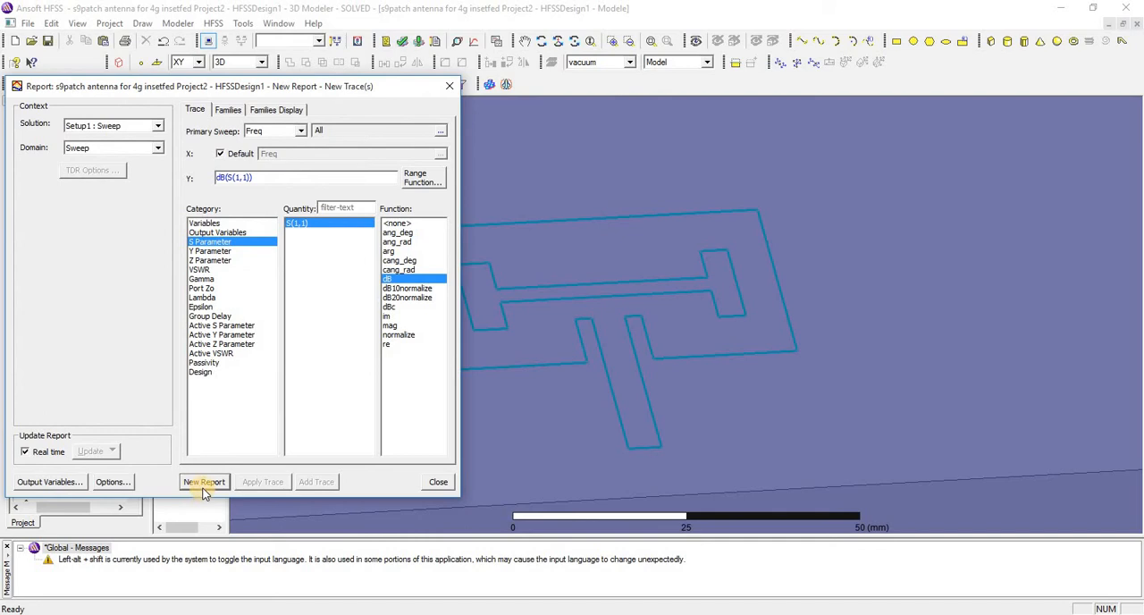
pyautogui.click(204, 484)
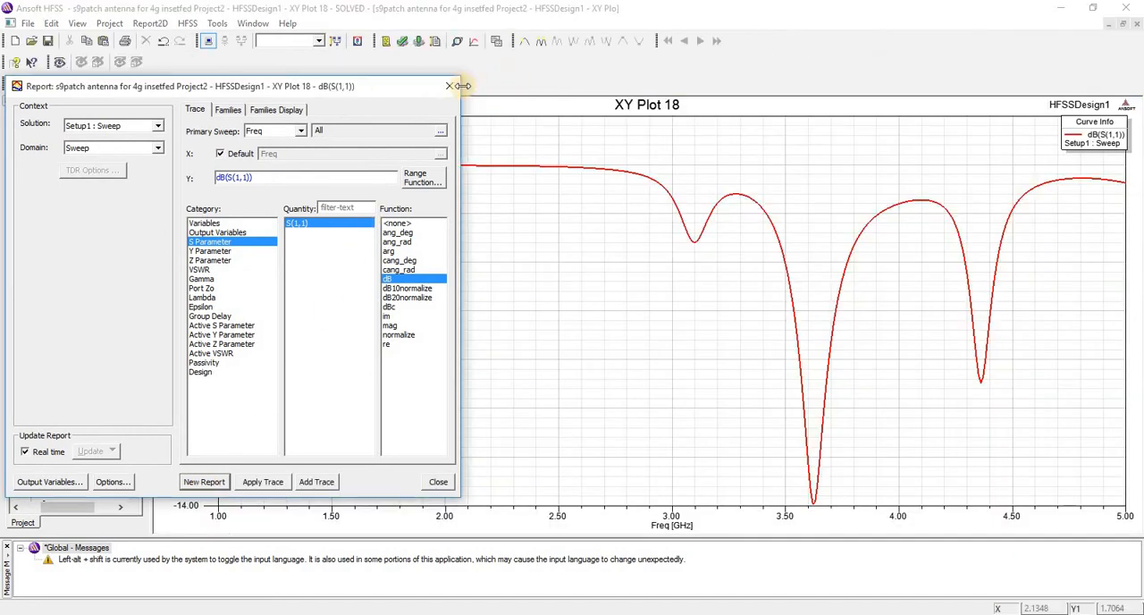
pyautogui.click(451, 90)
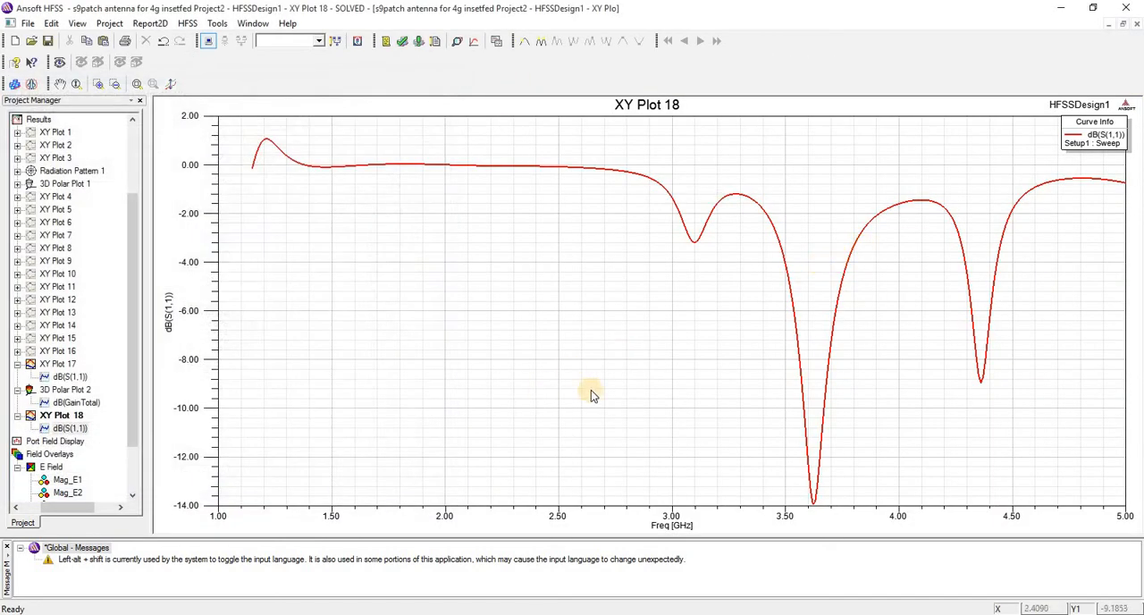
# Place markers at 3.58 GHz and 3.67 GHz on either side of the deepest dB(S(1,1)) dip, end marker mode, and close the plot window
pyautogui.rightClick(572, 279)
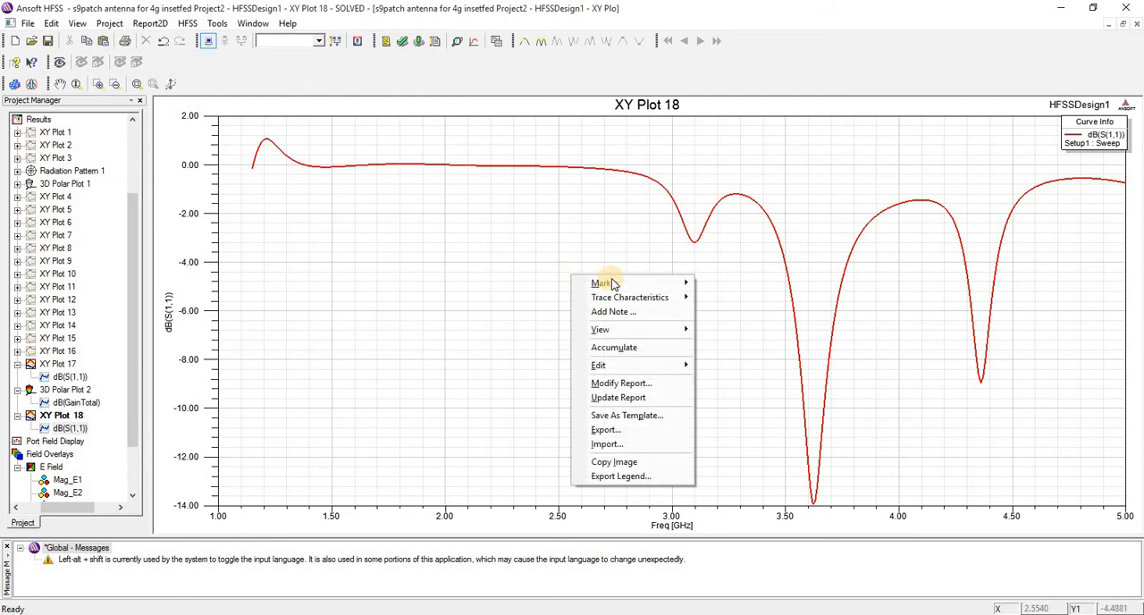
pyautogui.moveTo(626, 282)
pyautogui.click(759, 283)
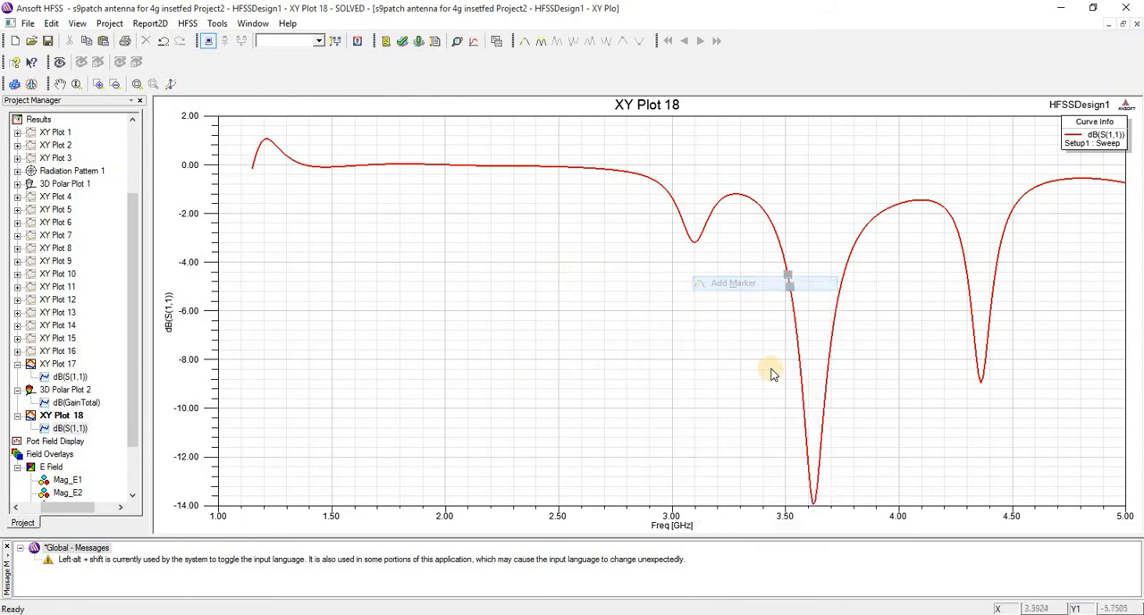
pyautogui.click(803, 414)
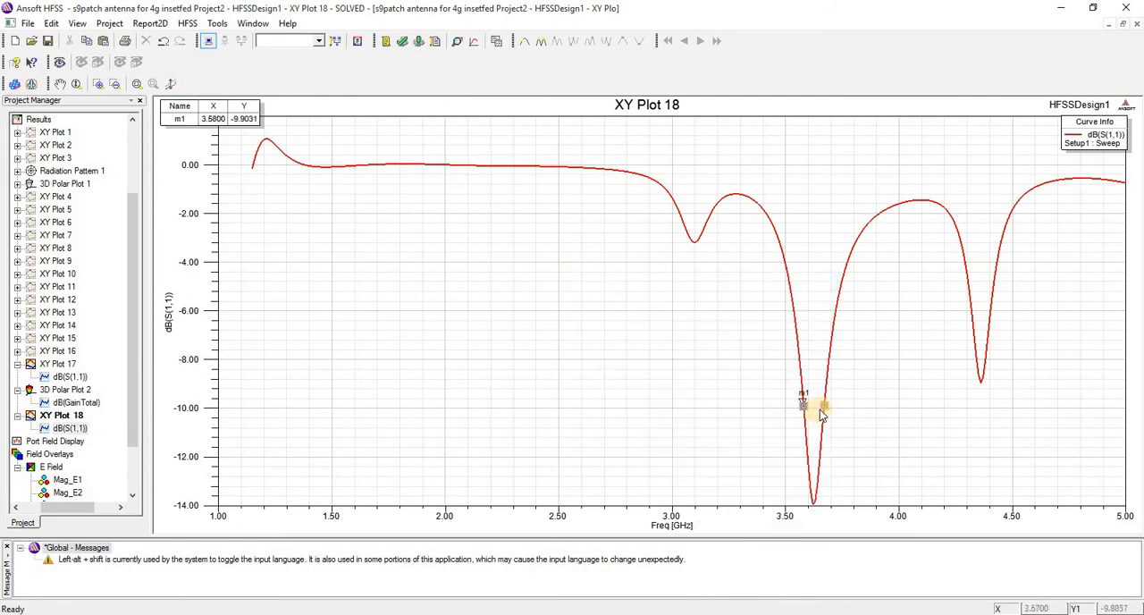
pyautogui.click(819, 409)
pyautogui.rightClick(820, 409)
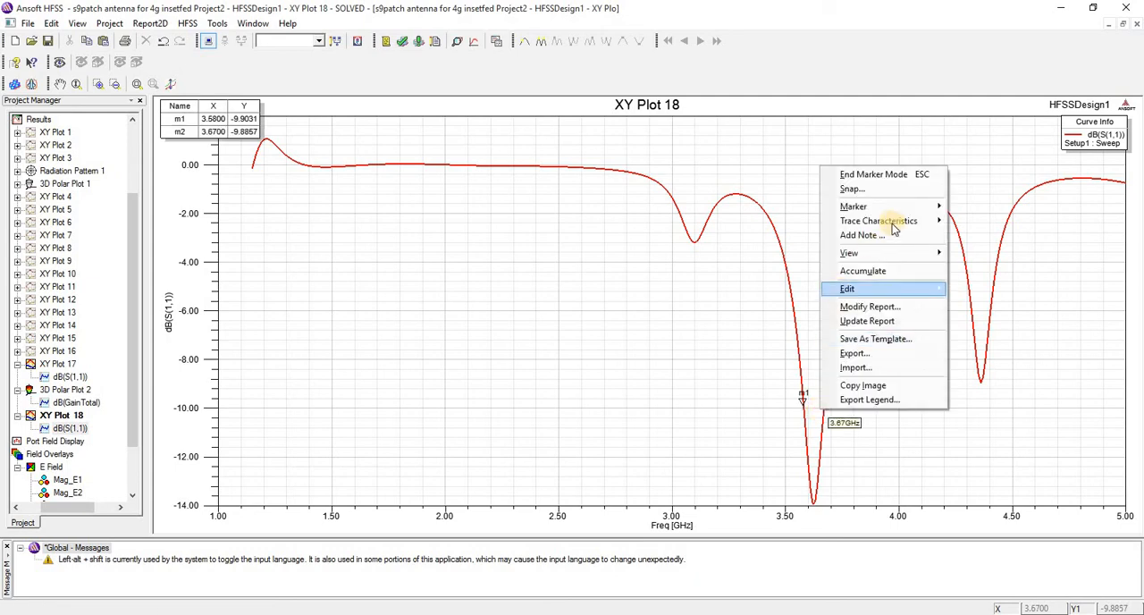
pyautogui.click(894, 188)
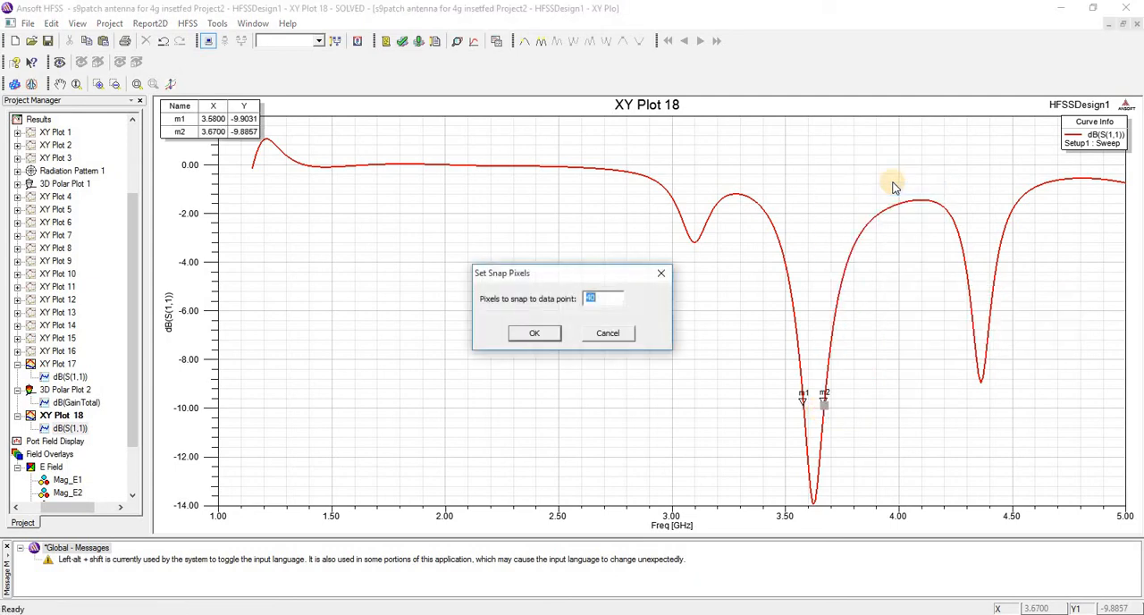
pyautogui.click(661, 278)
pyautogui.rightClick(664, 278)
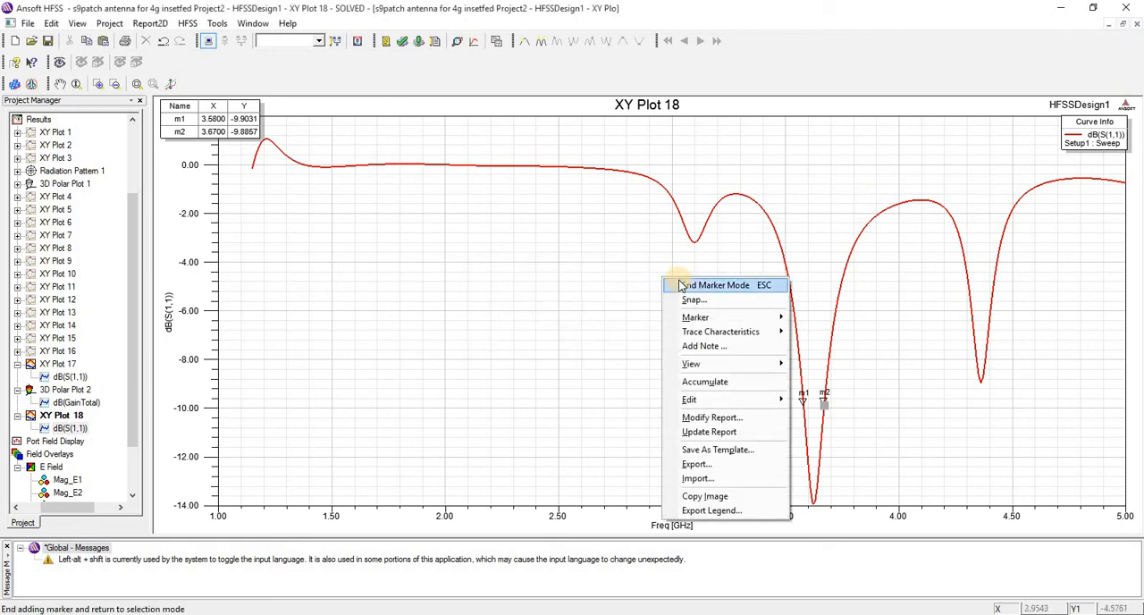
pyautogui.click(679, 284)
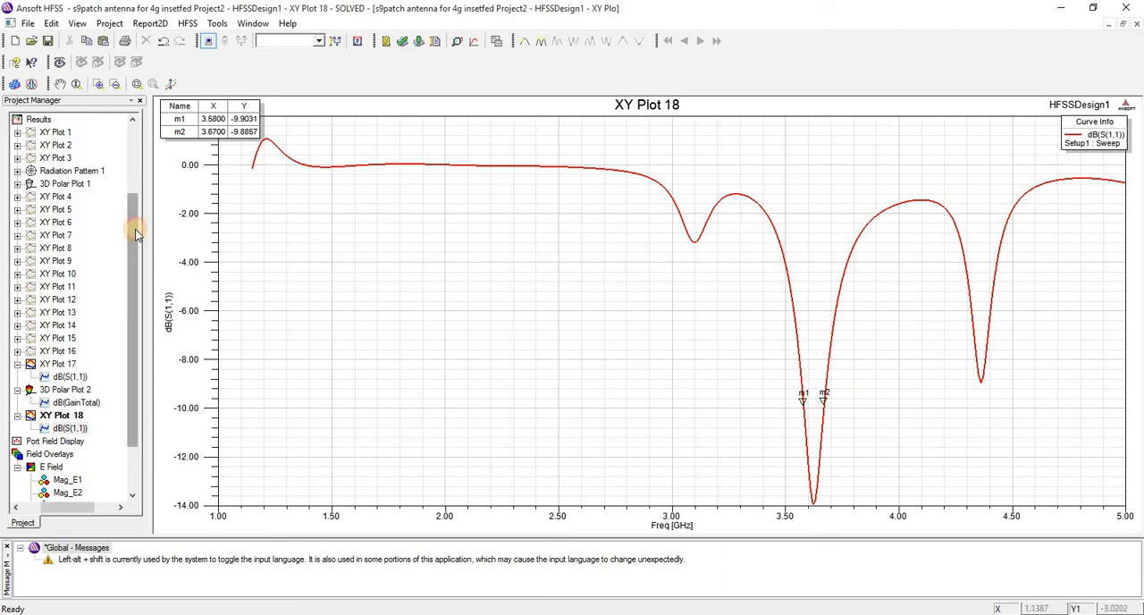
pyautogui.click(138, 179)
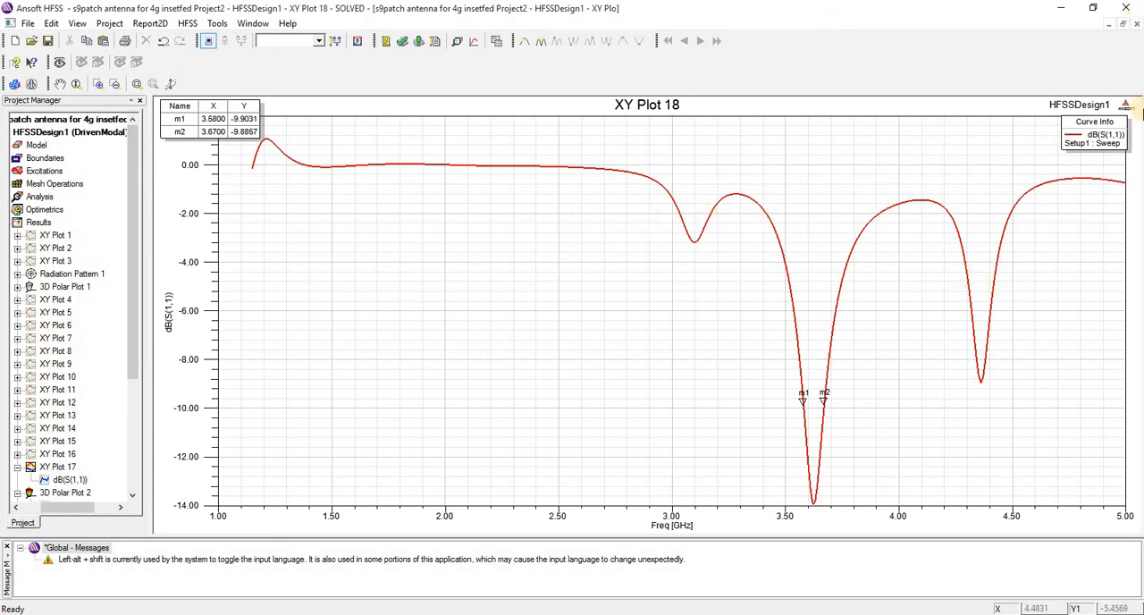
pyautogui.click(1137, 24)
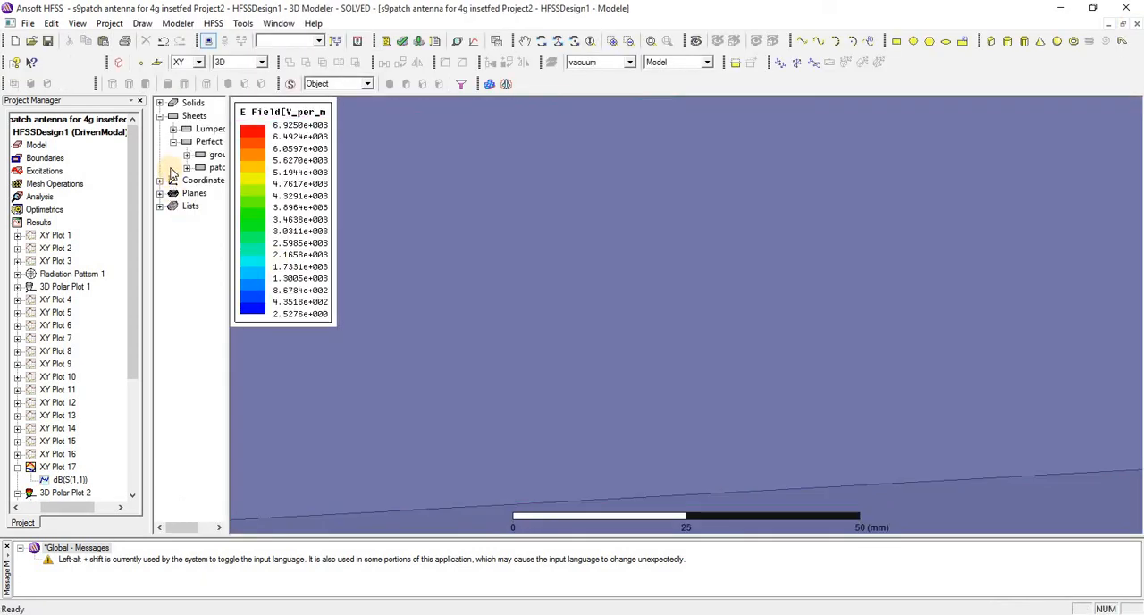
# Select the patch sheet and rotate the model to examine its H-shaped slot from nearly above
pyautogui.click(202, 169)
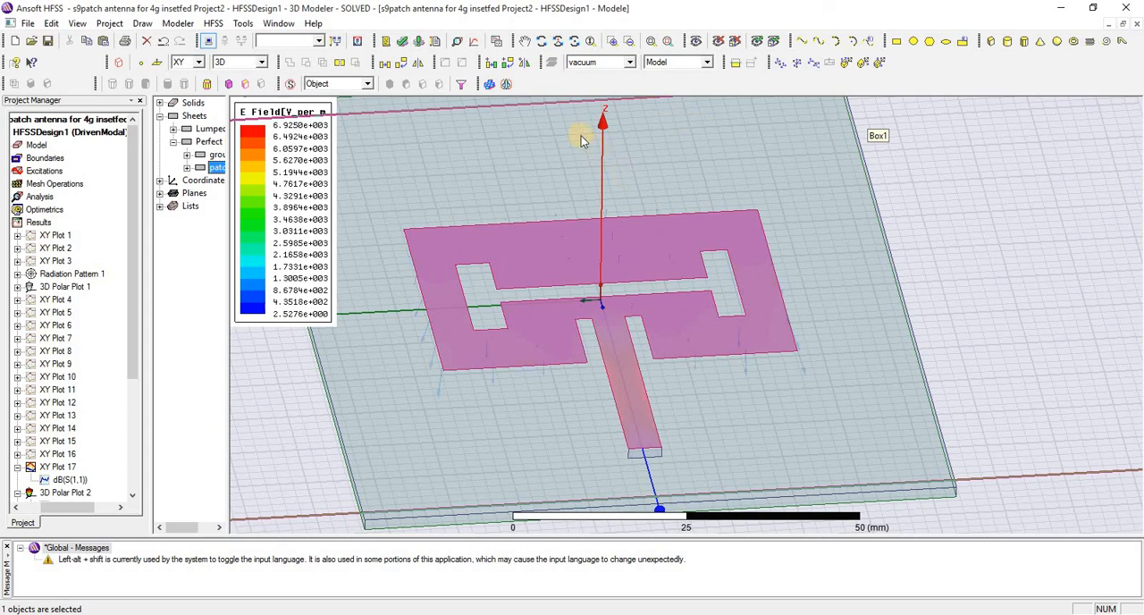
pyautogui.click(541, 42)
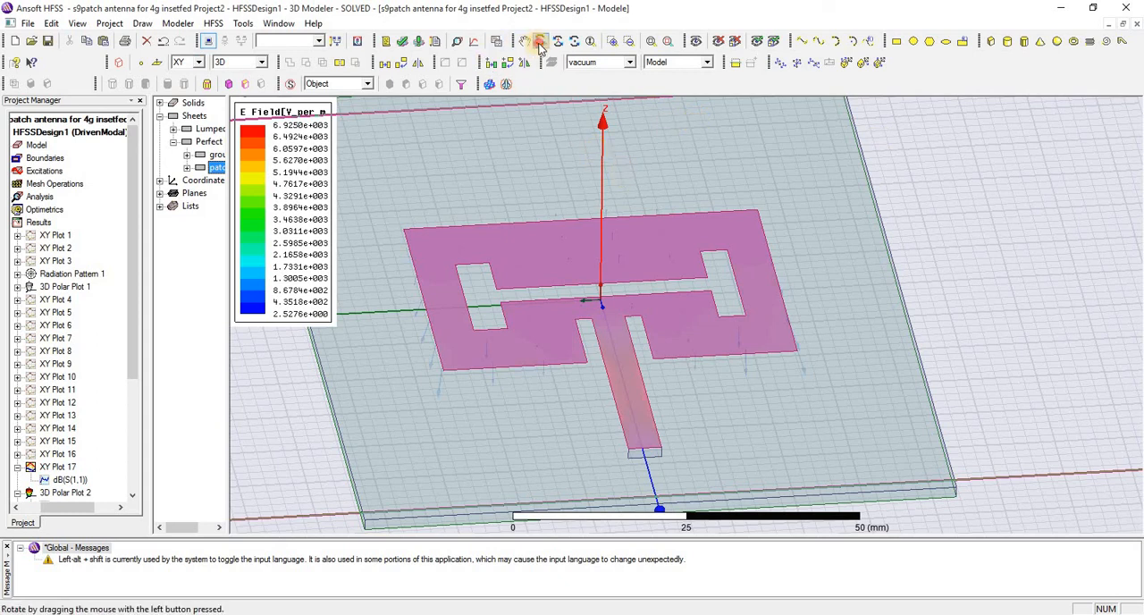
pyautogui.moveTo(561, 296); pyautogui.dragTo(542, 372)
pyautogui.moveTo(632, 328); pyautogui.dragTo(520, 206)
pyautogui.rightClick(521, 206)
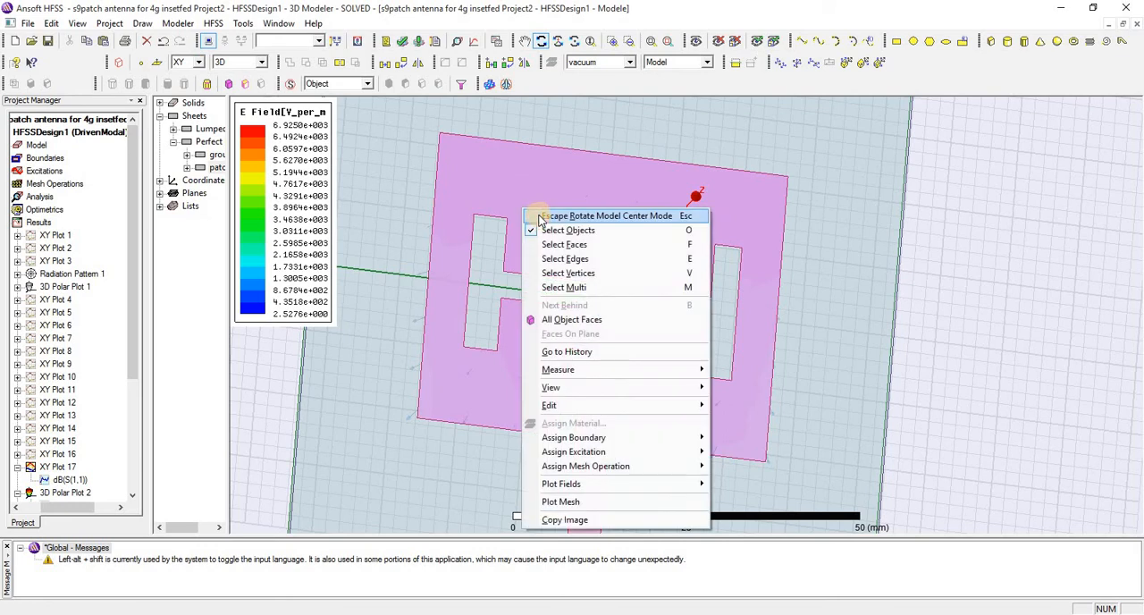
pyautogui.click(539, 215)
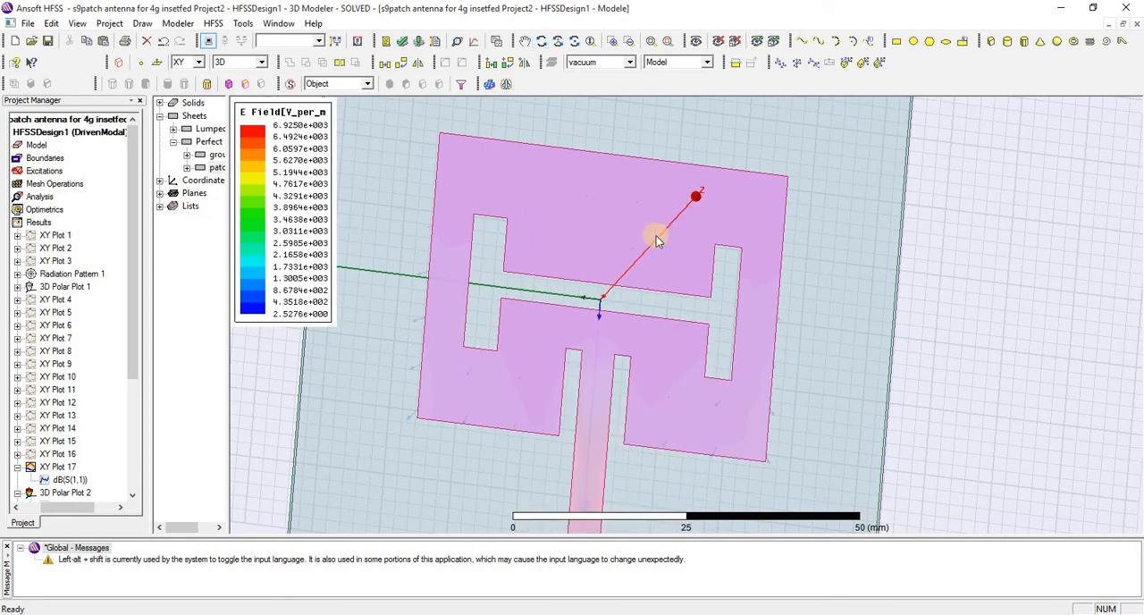